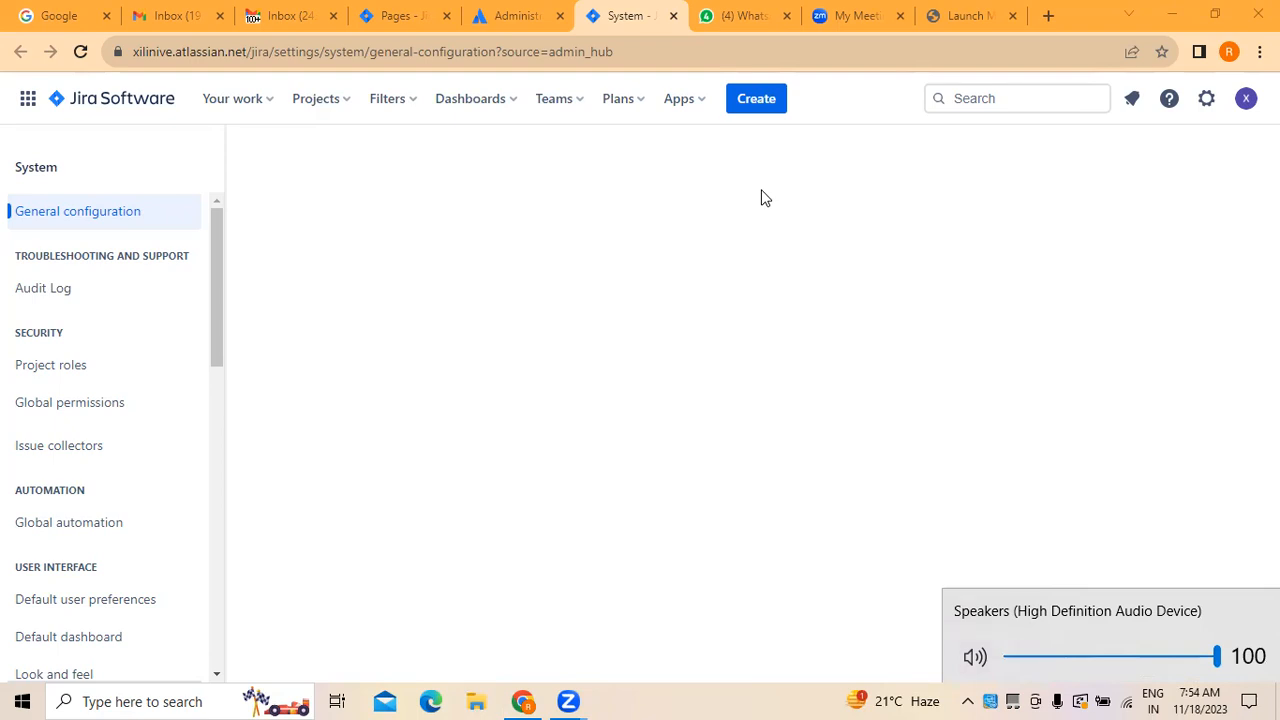
# Step: Look over the General configuration and Audit Log pages of the system settings
pyautogui.click(128, 229)
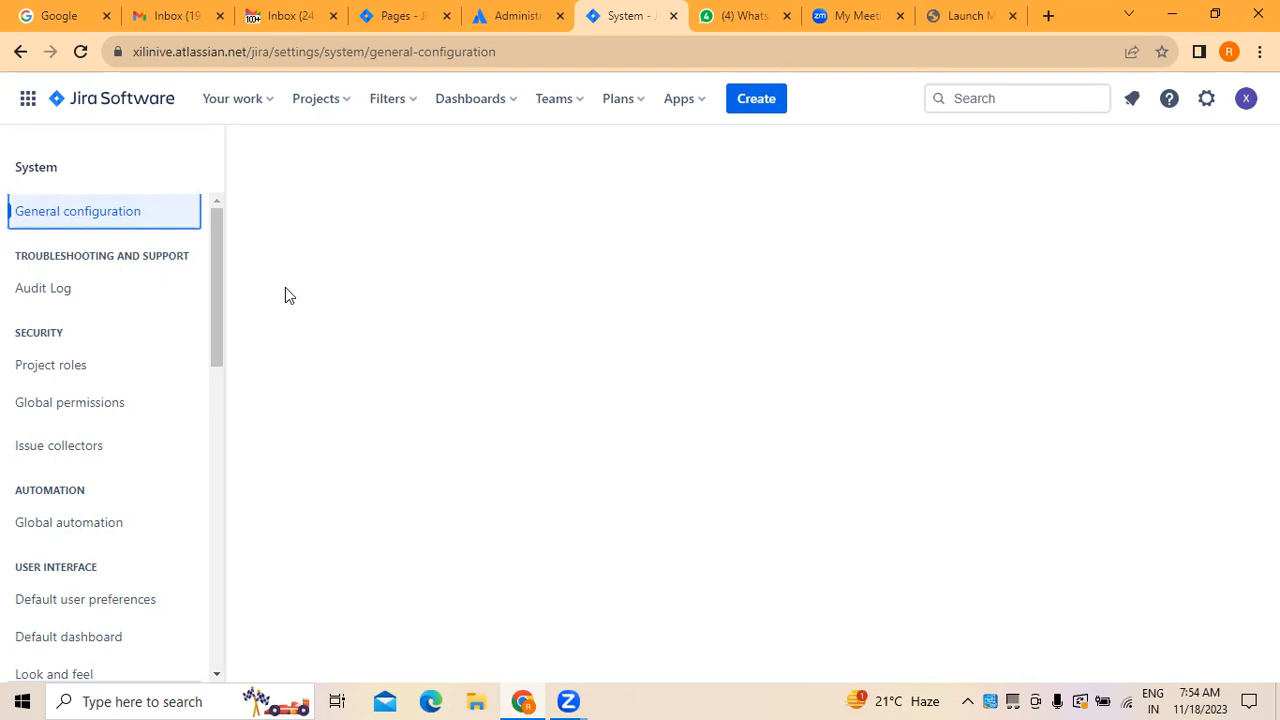
pyautogui.click(43, 289)
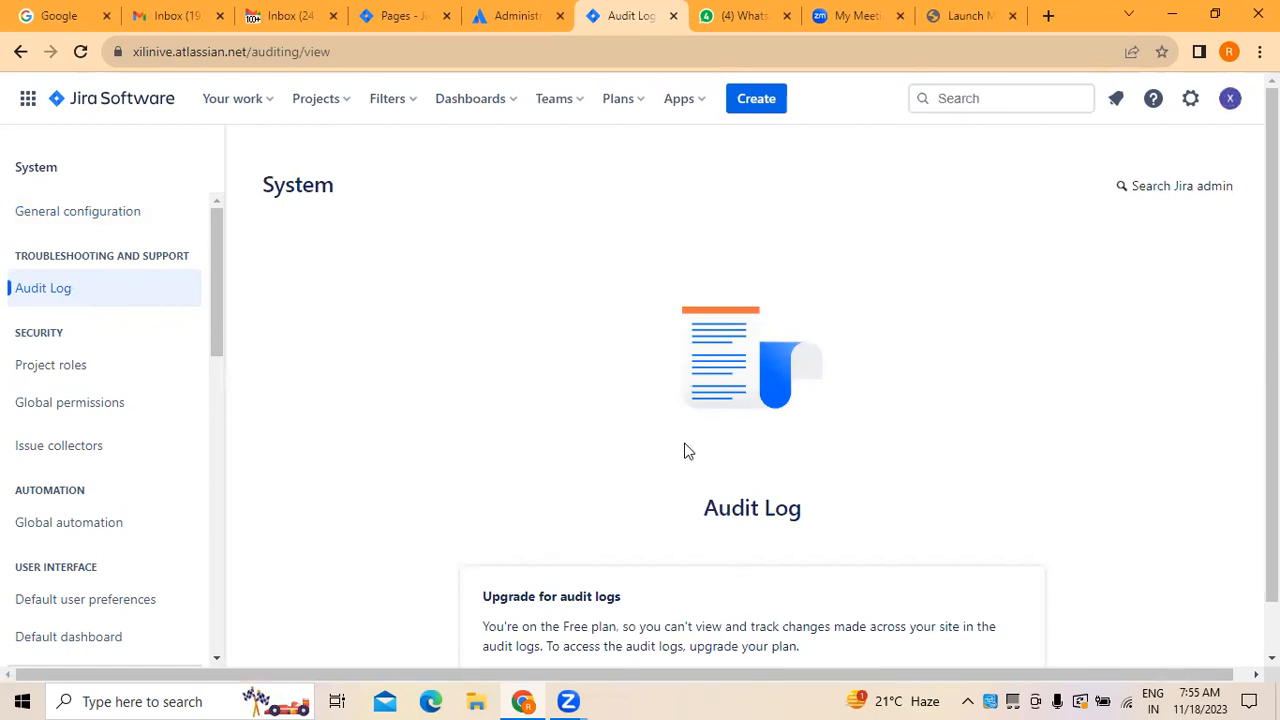
pyautogui.scroll(-1, 669, 466)
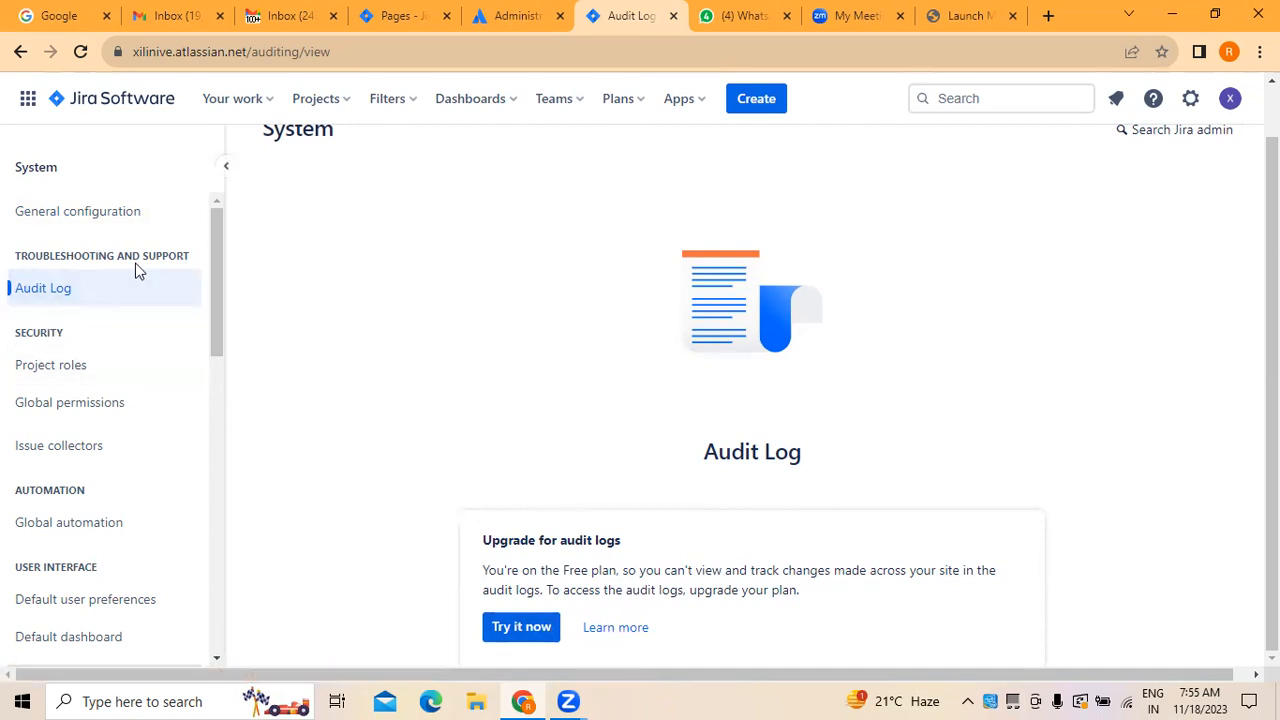
pyautogui.scroll(1, 375, 426)
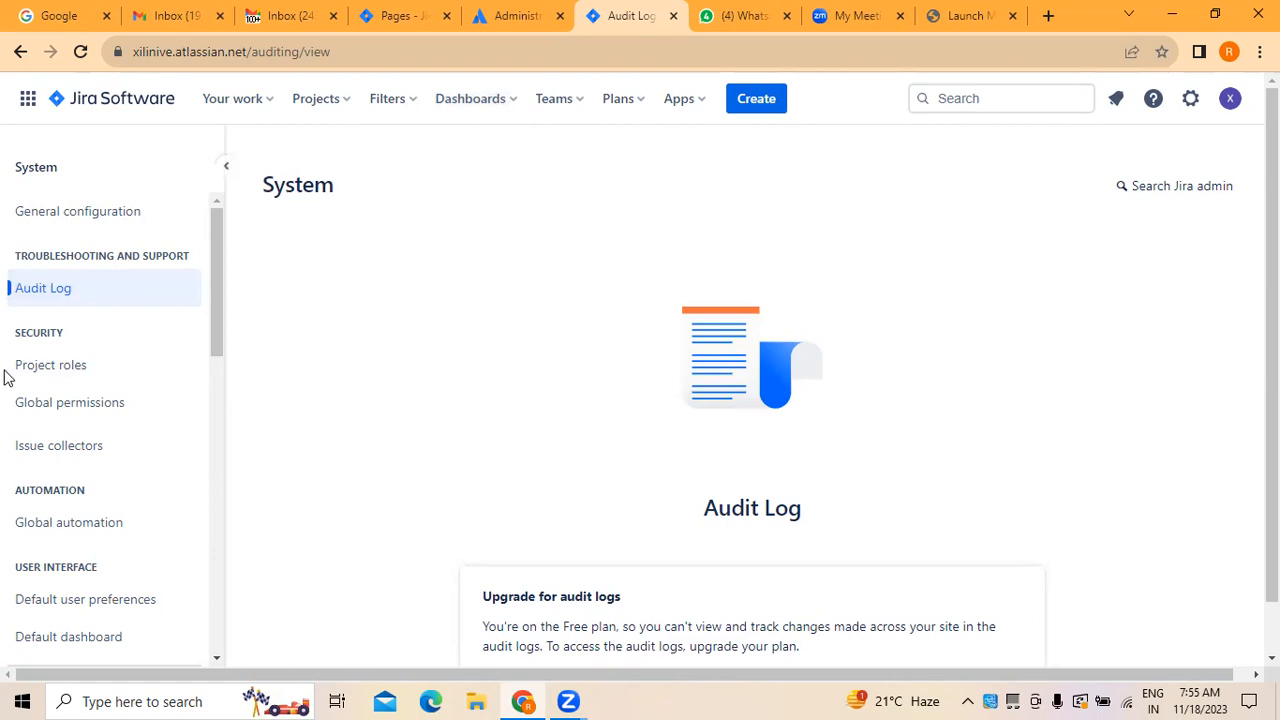
# Step: Try to add a project role named "architect" with the description "Develop solution for the Project"
pyautogui.click(44, 367)
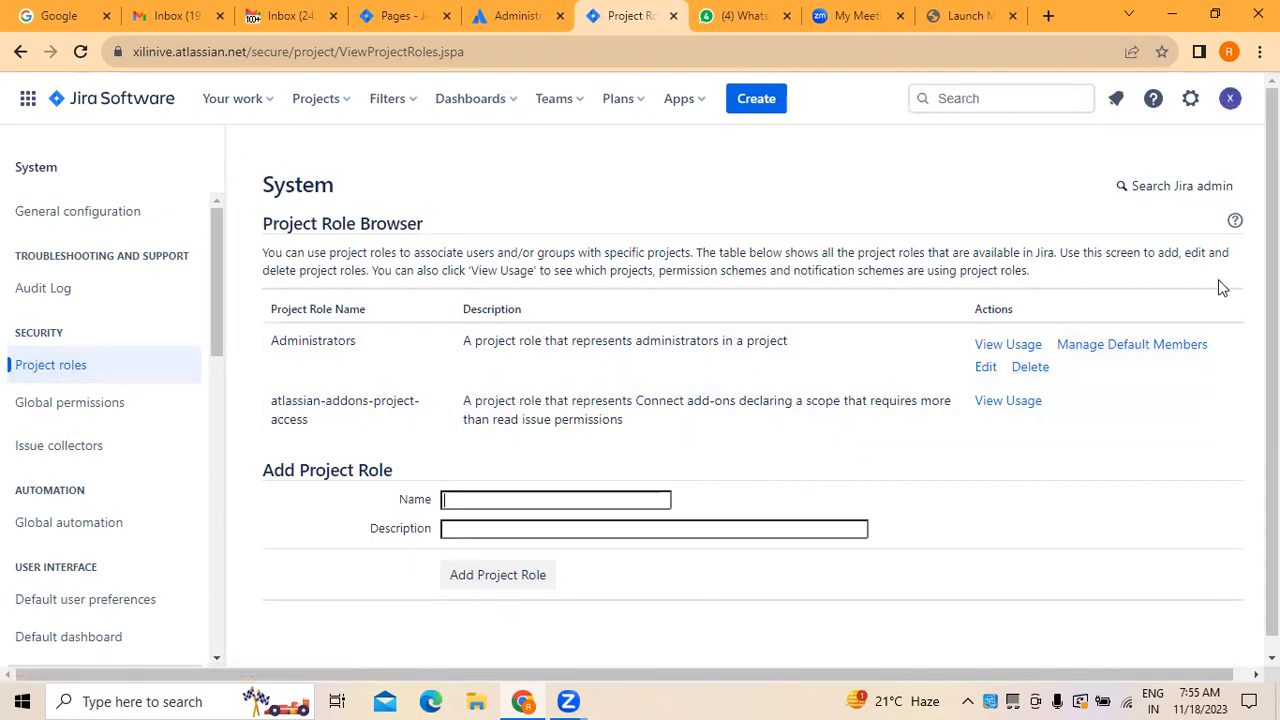
pyautogui.write('architect')
pyautogui.click(759, 534)
pyautogui.write('Develop solu')
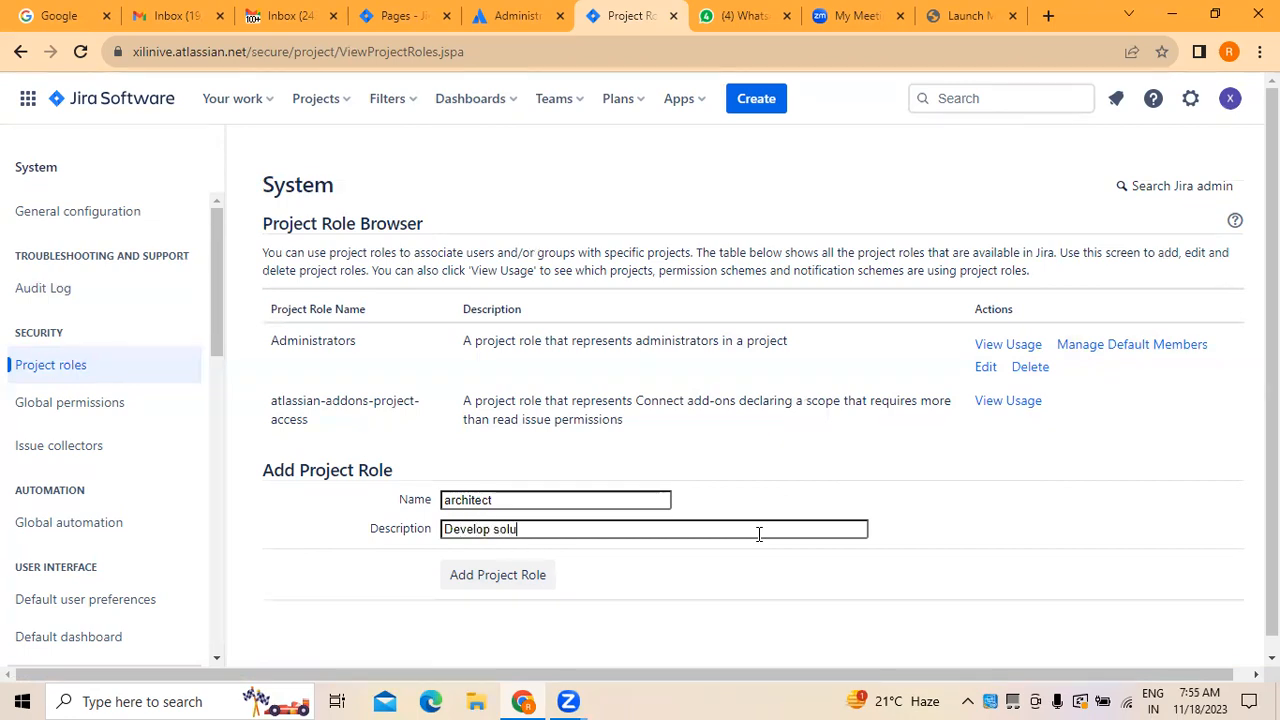
pyautogui.write('tion for the pro')
pyautogui.press('BackSpace')
pyautogui.press('BackSpace')
pyautogui.press('BackSpace')
pyautogui.write('Project')
pyautogui.click(510, 588)
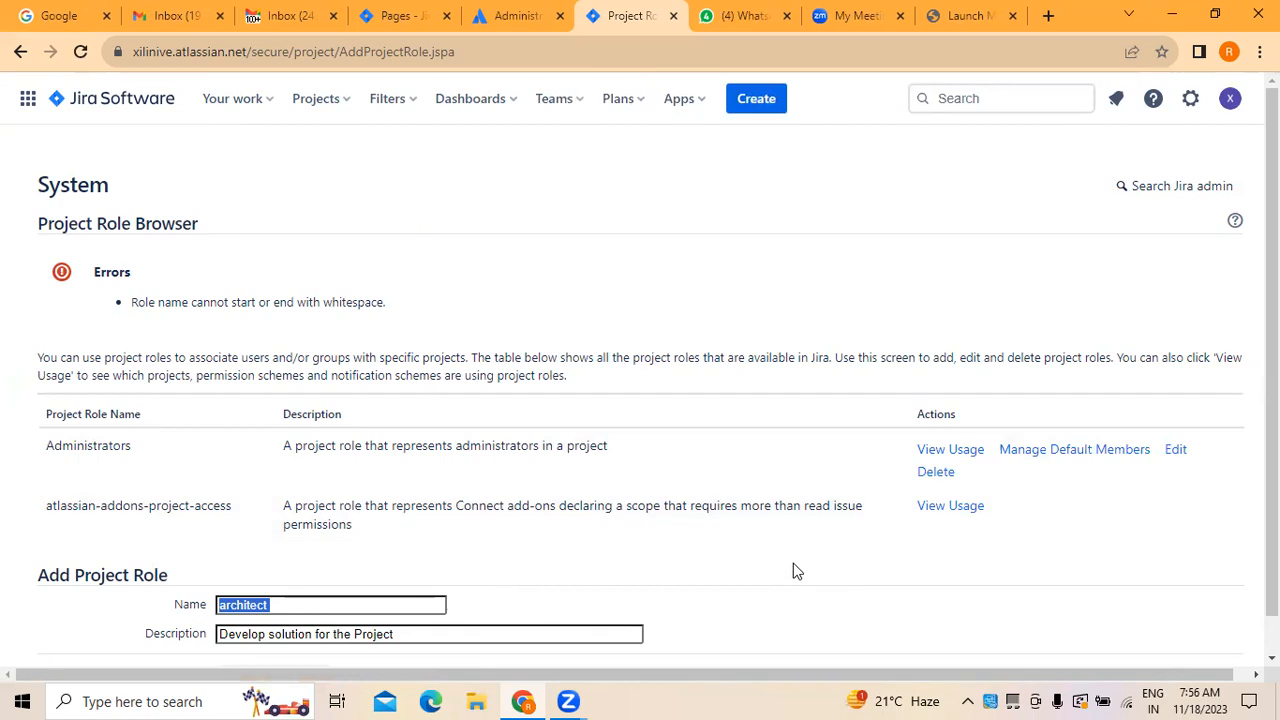
# Step: Review the existing project roles and try again to add the architect role
pyautogui.scroll(-1, 565, 415)
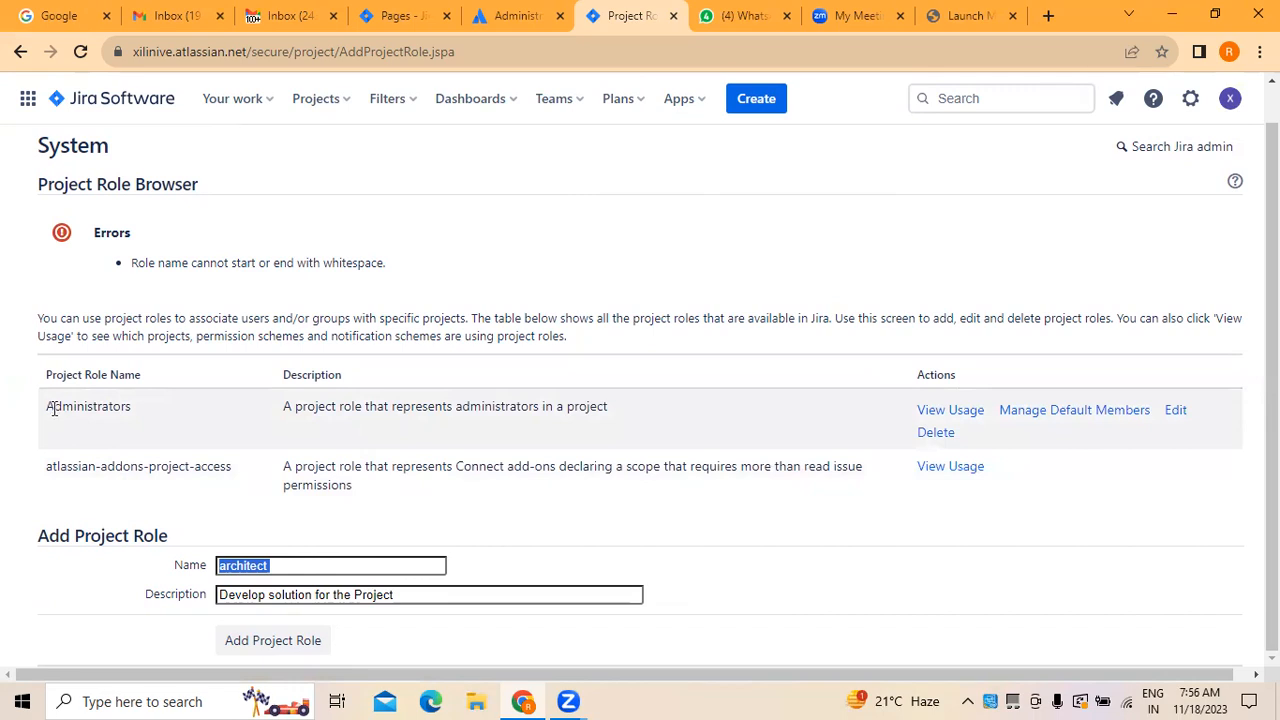
pyautogui.moveTo(54, 406); pyautogui.dragTo(98, 406)
pyautogui.moveTo(167, 454); pyautogui.dragTo(332, 493)
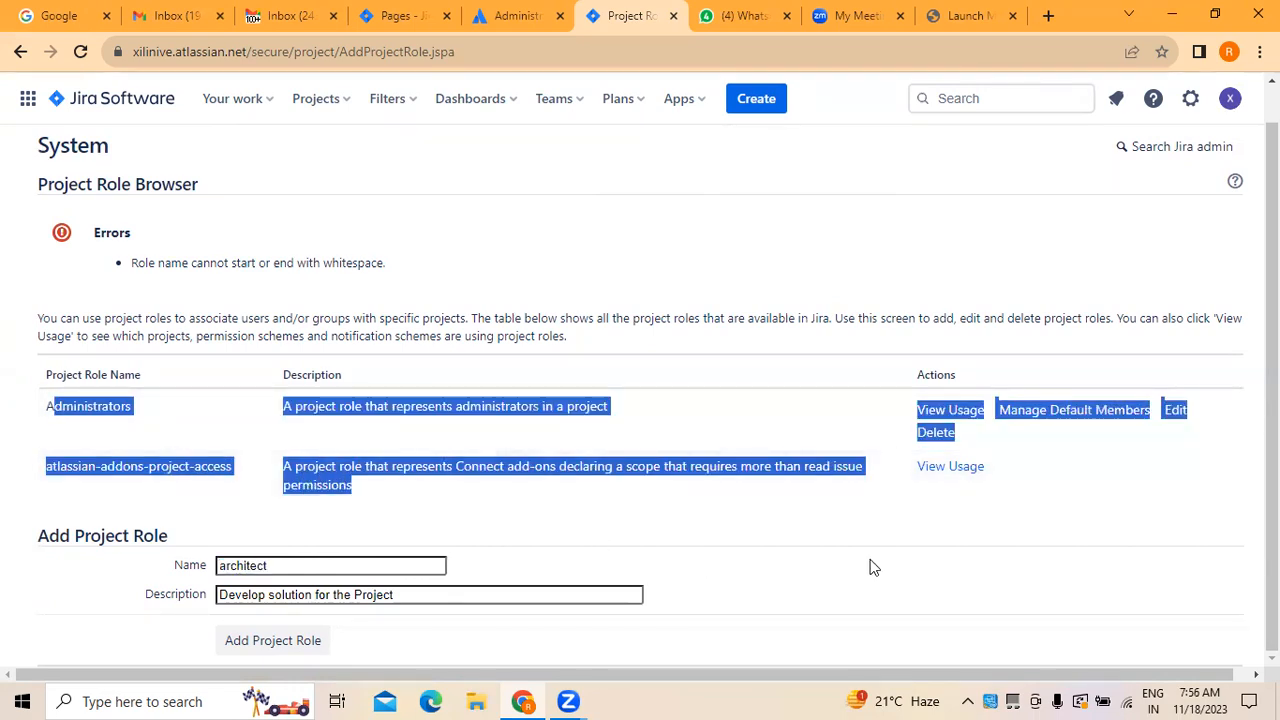
pyautogui.click(937, 578)
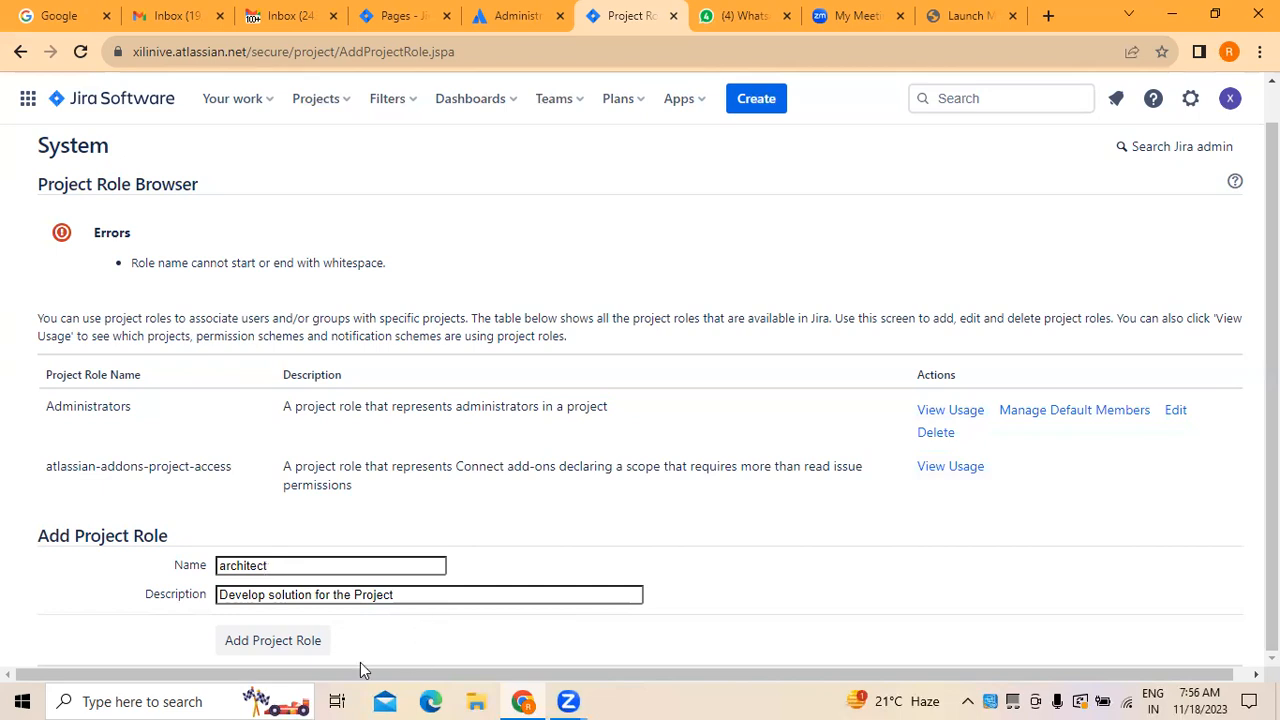
pyautogui.click(287, 651)
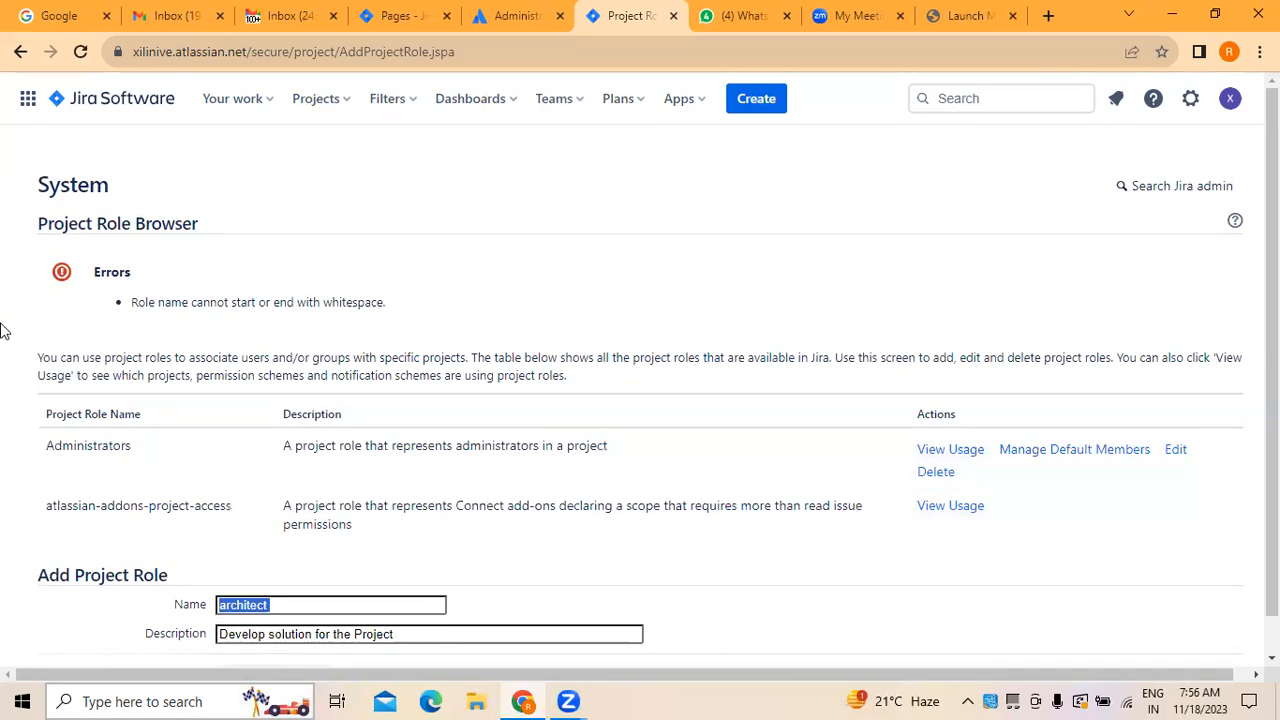
# Step: Clear the architect role's description and try to add the role without one
pyautogui.click(276, 634)
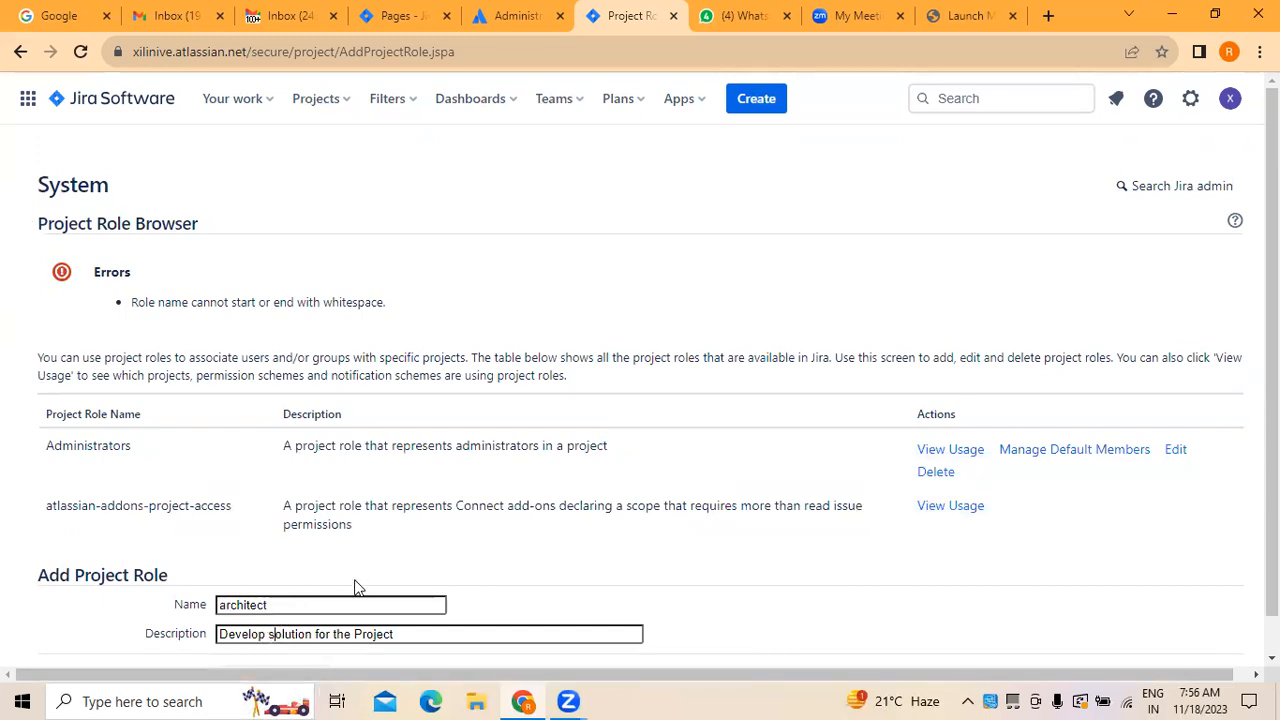
pyautogui.press('BackSpace')
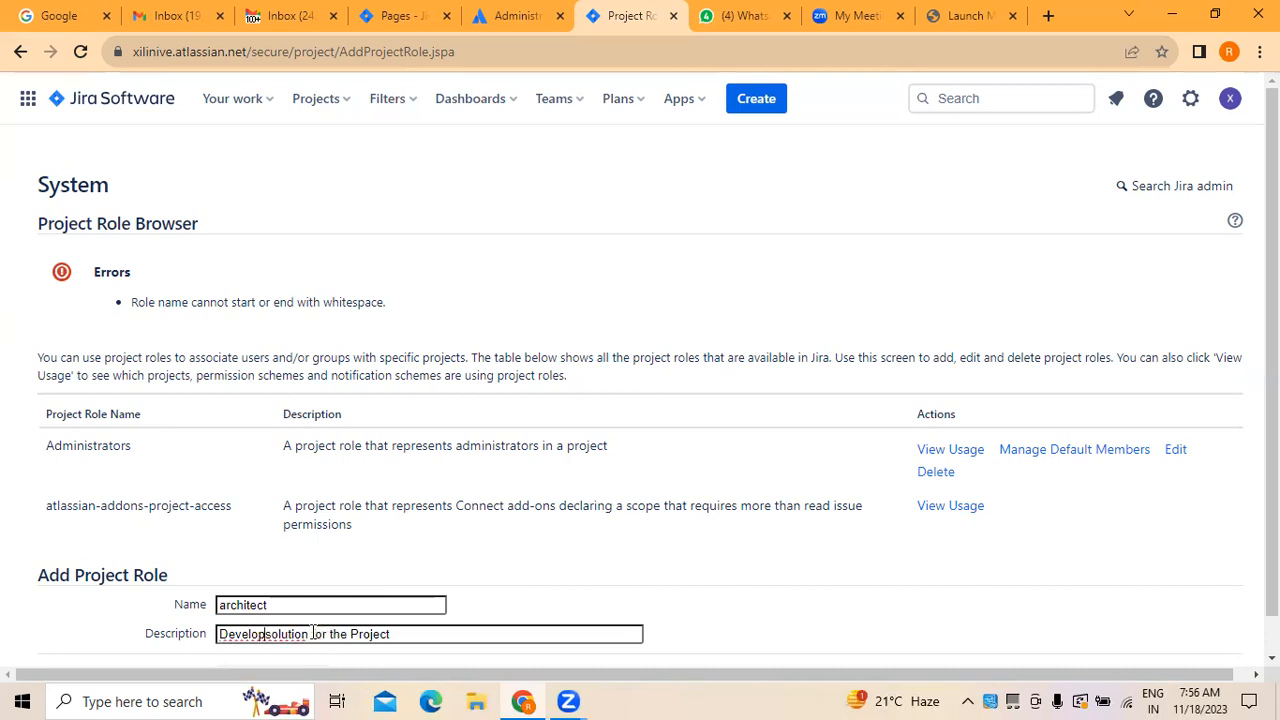
pyautogui.click(418, 634)
pyautogui.press('BackSpace')
pyautogui.press('BackSpace')
pyautogui.press('BackSpace')
pyautogui.press('BackSpace')
pyautogui.press('BackSpace')
pyautogui.press('BackSpace')
pyautogui.press('BackSpace')
pyautogui.press('BackSpace')
pyautogui.press('BackSpace')
pyautogui.press('BackSpace')
pyautogui.press('BackSpace')
pyautogui.press('BackSpace')
pyautogui.press('BackSpace')
pyautogui.press('BackSpace')
pyautogui.press('BackSpace')
pyautogui.press('BackSpace')
pyautogui.press('BackSpace')
pyautogui.press('BackSpace')
pyautogui.press('BackSpace')
pyautogui.press('BackSpace')
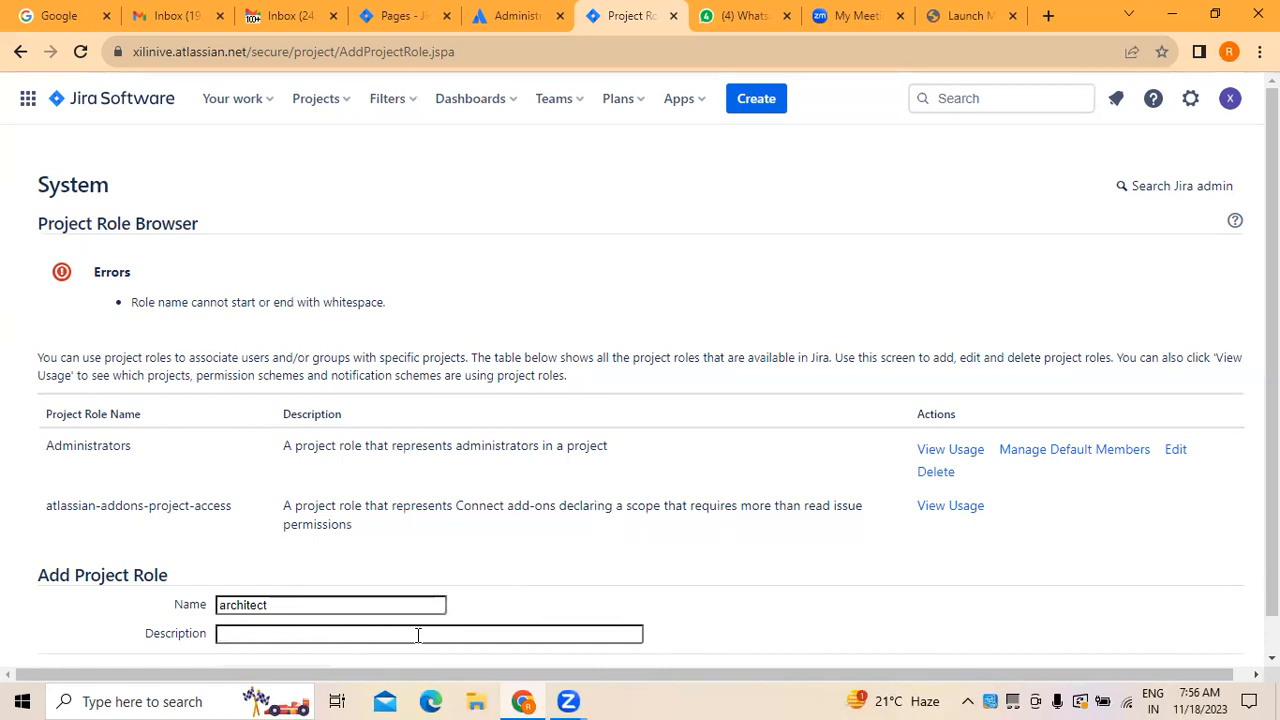
pyautogui.scroll(-1, 418, 636)
pyautogui.click(306, 640)
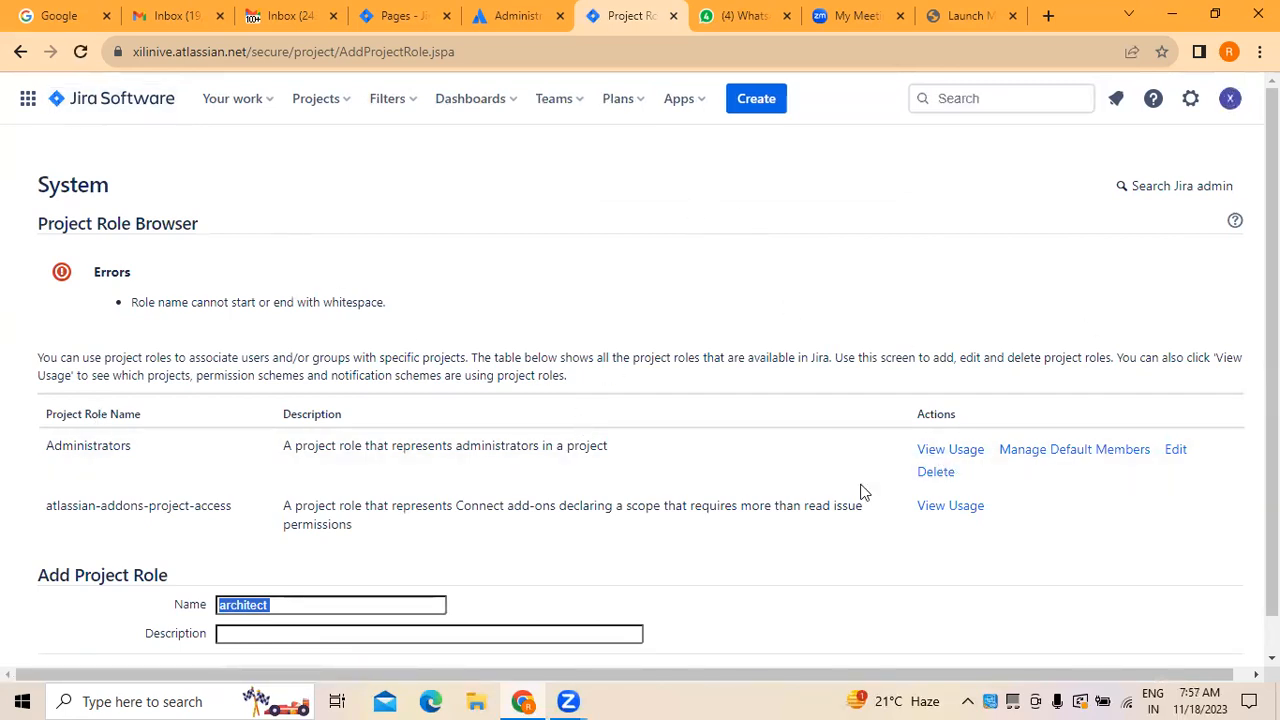
# Step: View the usage of the Administrators project role and open the Default Permission Scheme that uses it
pyautogui.click(950, 450)
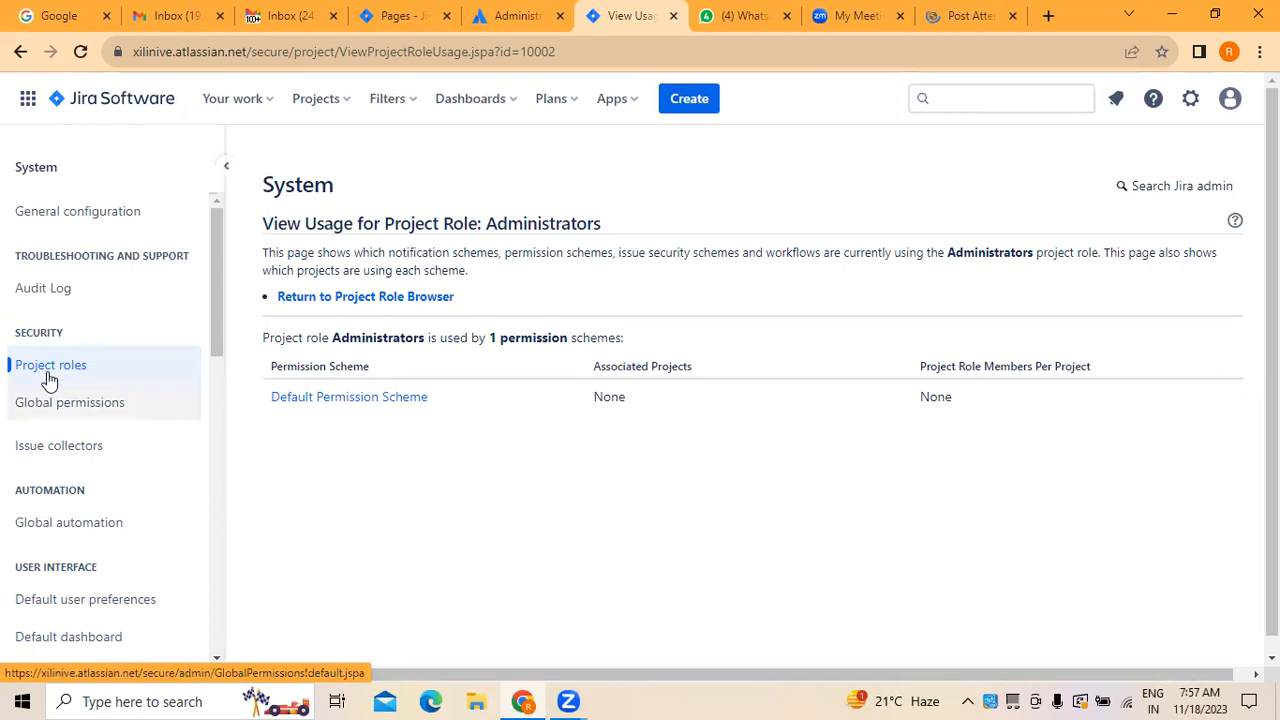
pyautogui.click(332, 402)
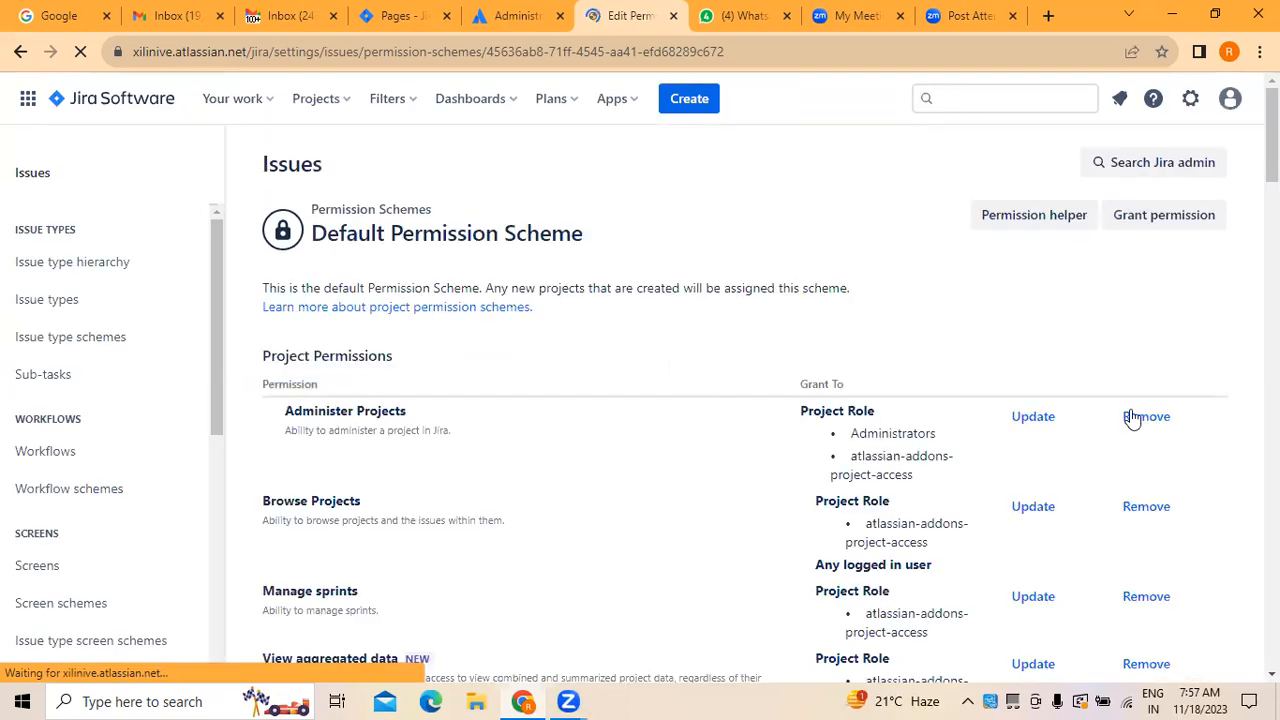
pyautogui.scroll(-1, 744, 400)
pyautogui.scroll(-2, 744, 400)
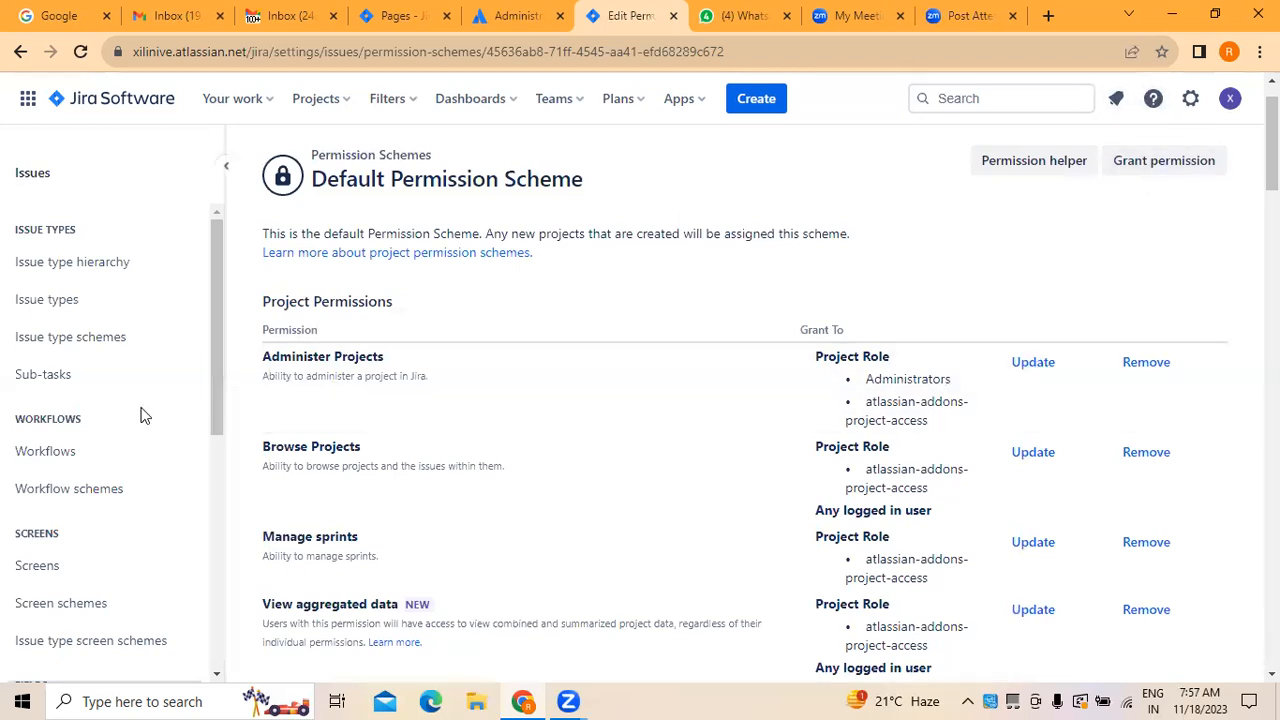
# Step: Grant the Administer Projects permission to Project lead in the Default Permission Scheme
pyautogui.click(1040, 365)
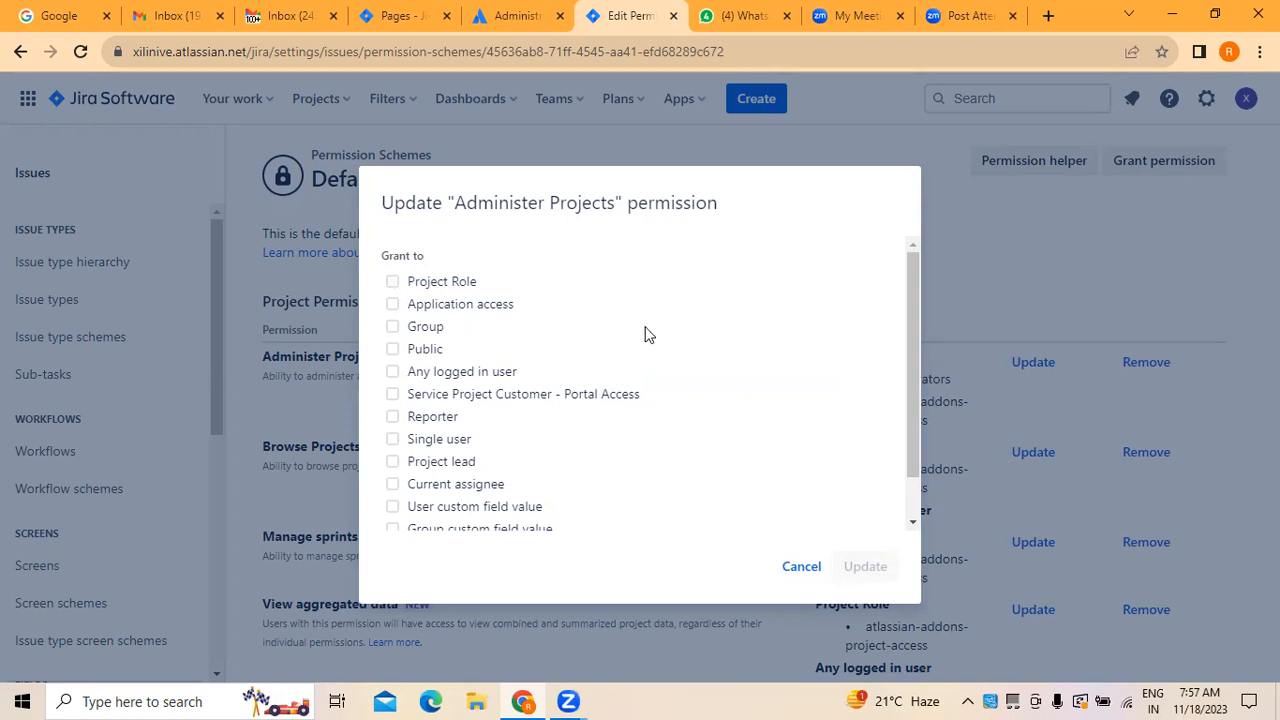
pyautogui.scroll(-1, 643, 334)
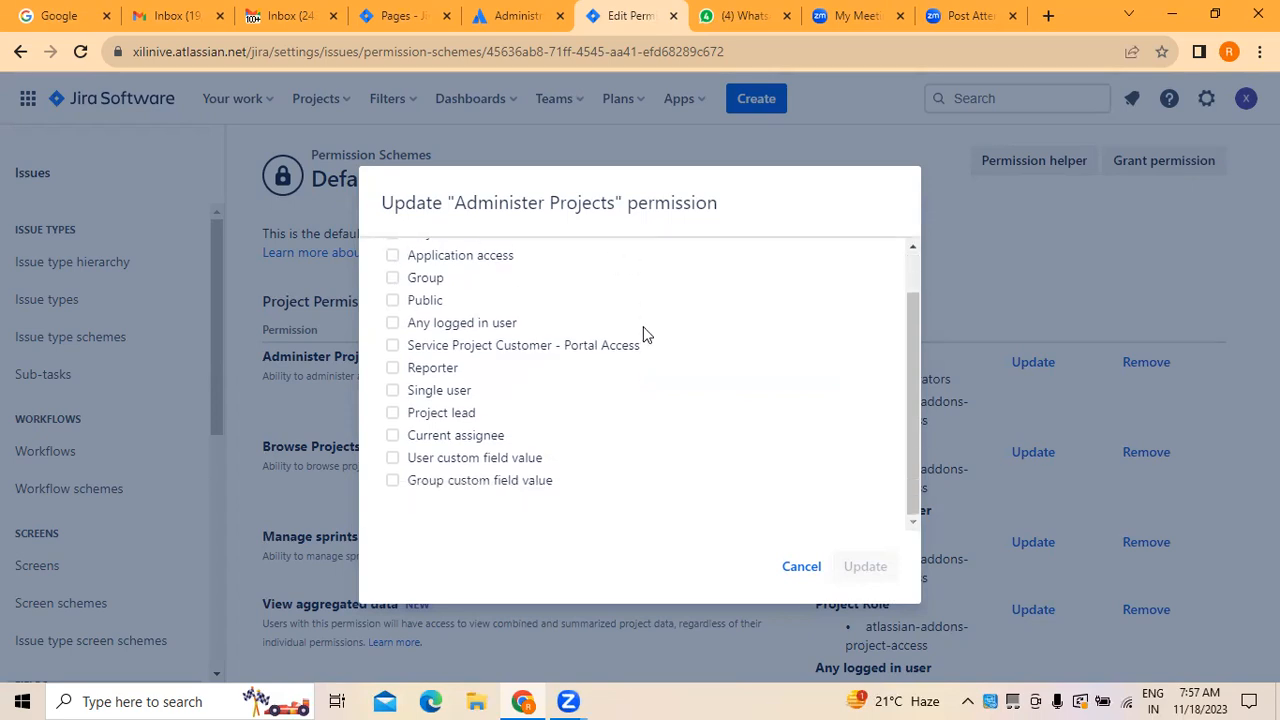
pyautogui.click(392, 413)
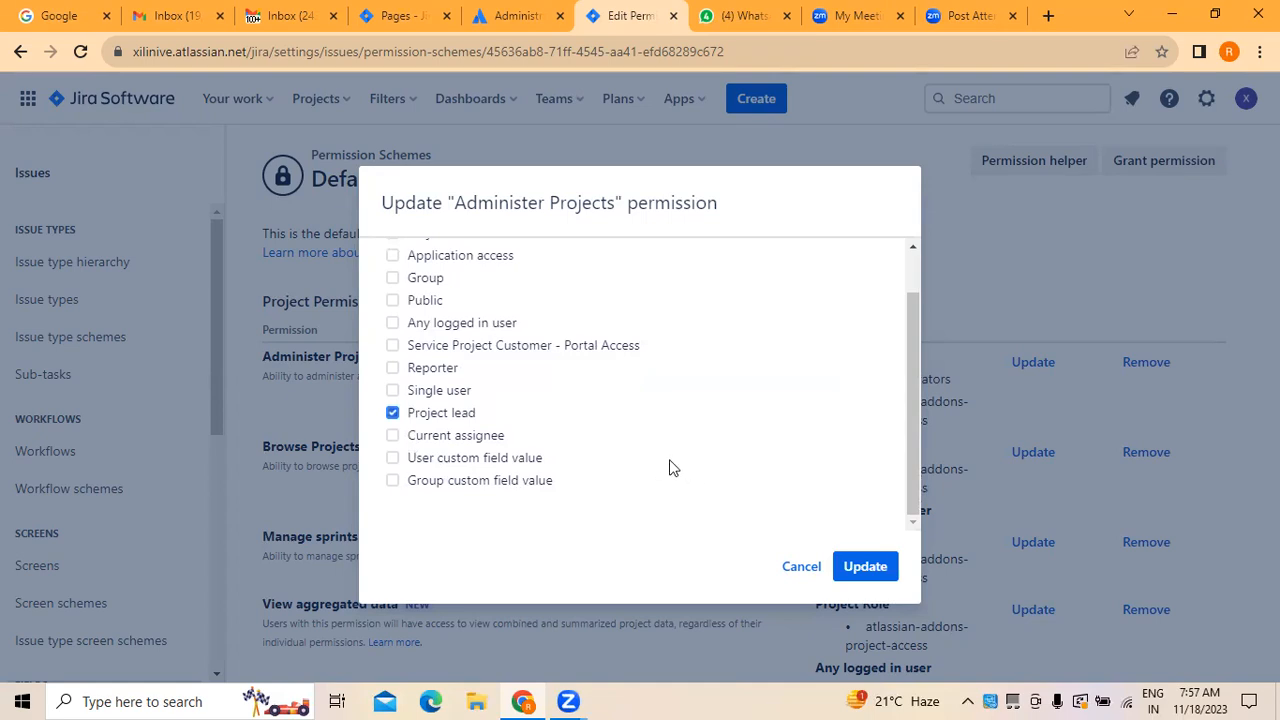
pyautogui.scroll(1, 676, 398)
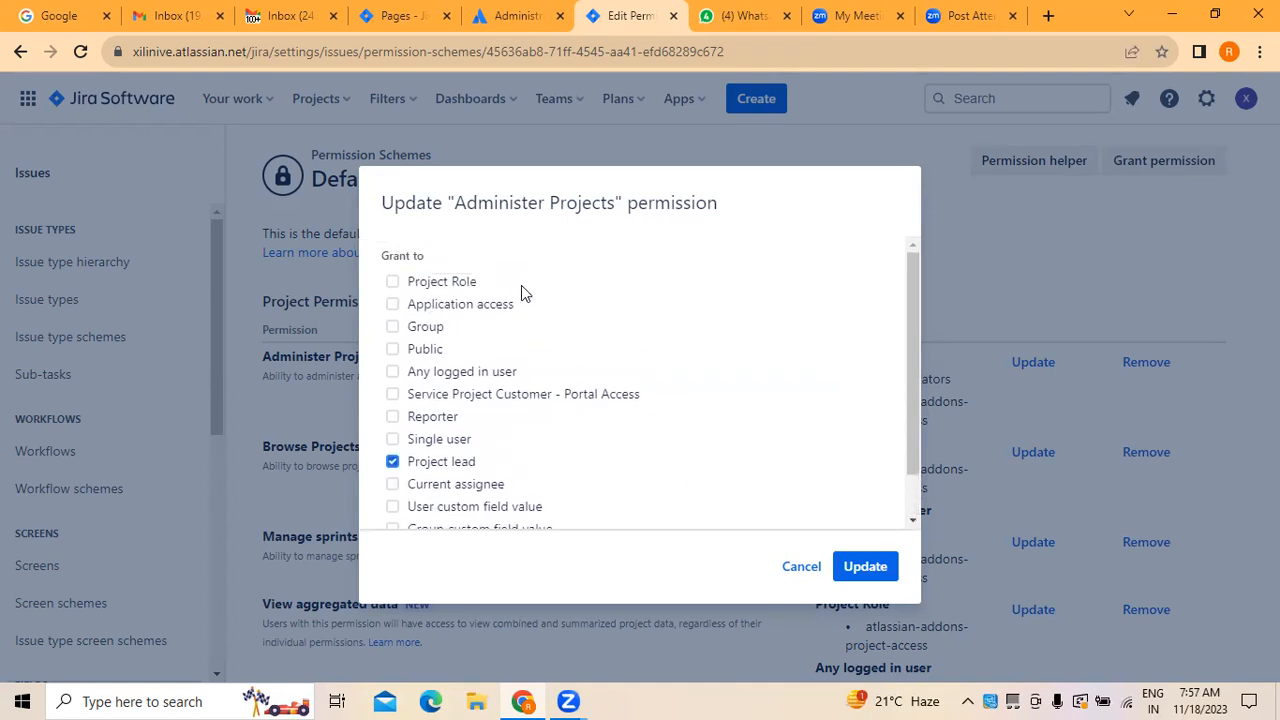
pyautogui.click(857, 566)
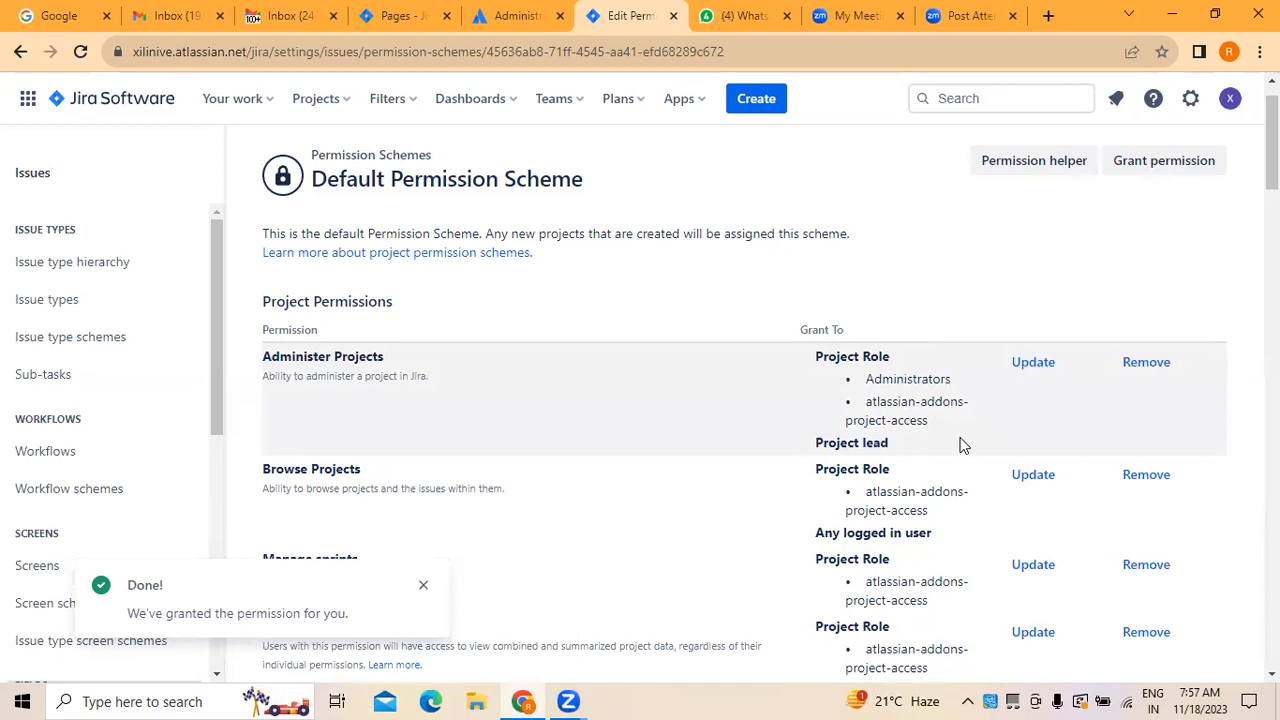
pyautogui.moveTo(818, 442); pyautogui.dragTo(918, 452)
pyautogui.click(821, 446)
pyautogui.moveTo(821, 446); pyautogui.dragTo(917, 451)
# Step: Open the Browse Projects permission for updating and choose Administrators as the project role to grant it to
pyautogui.scroll(-1, 350, 440)
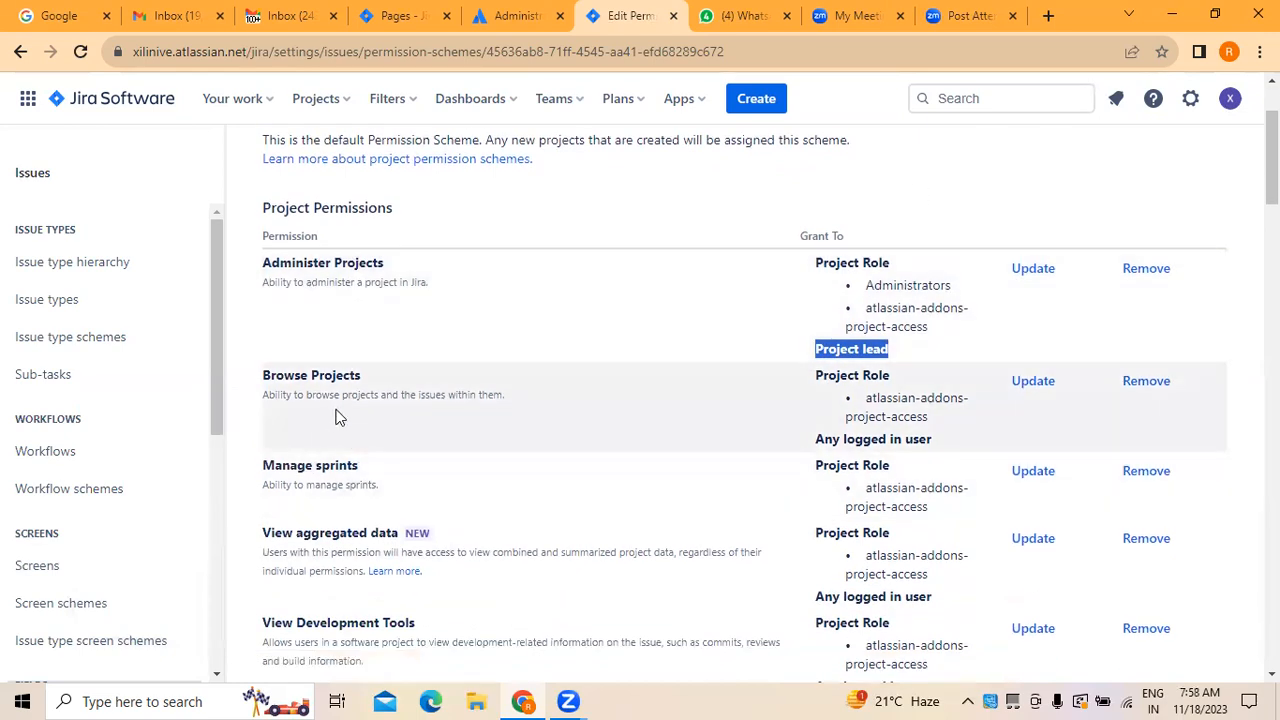
pyautogui.click(1032, 381)
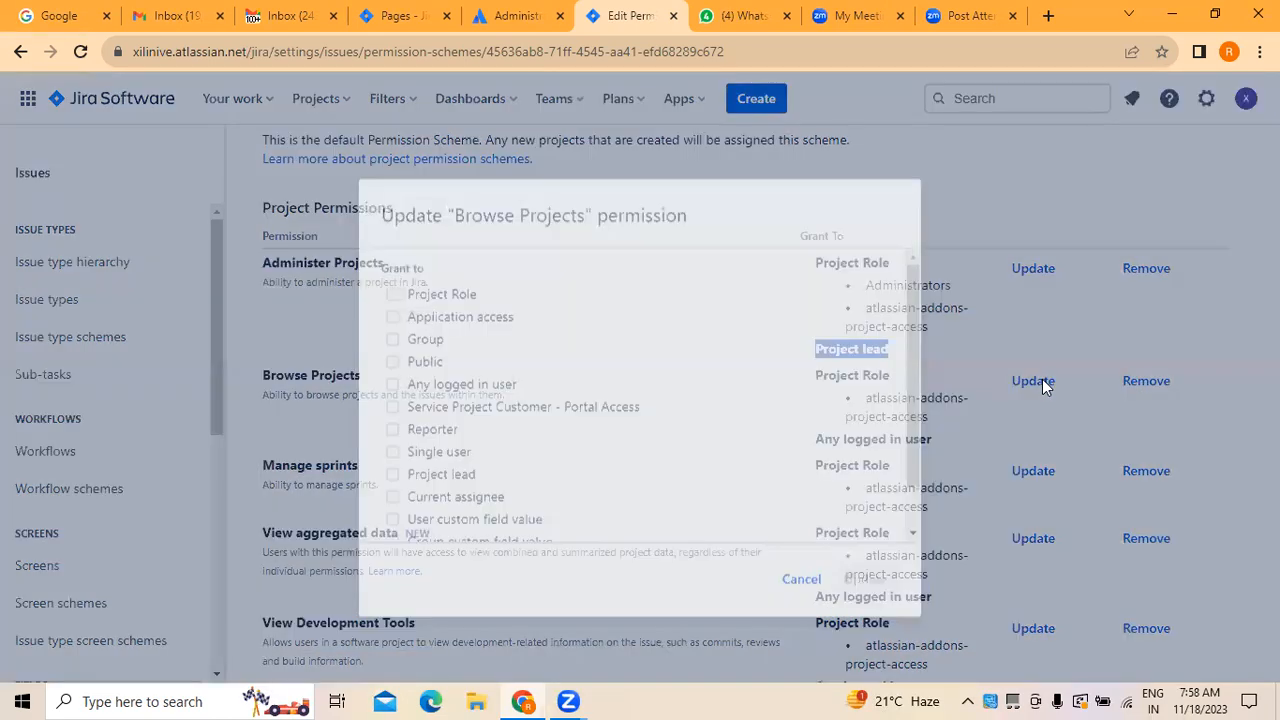
pyautogui.click(393, 282)
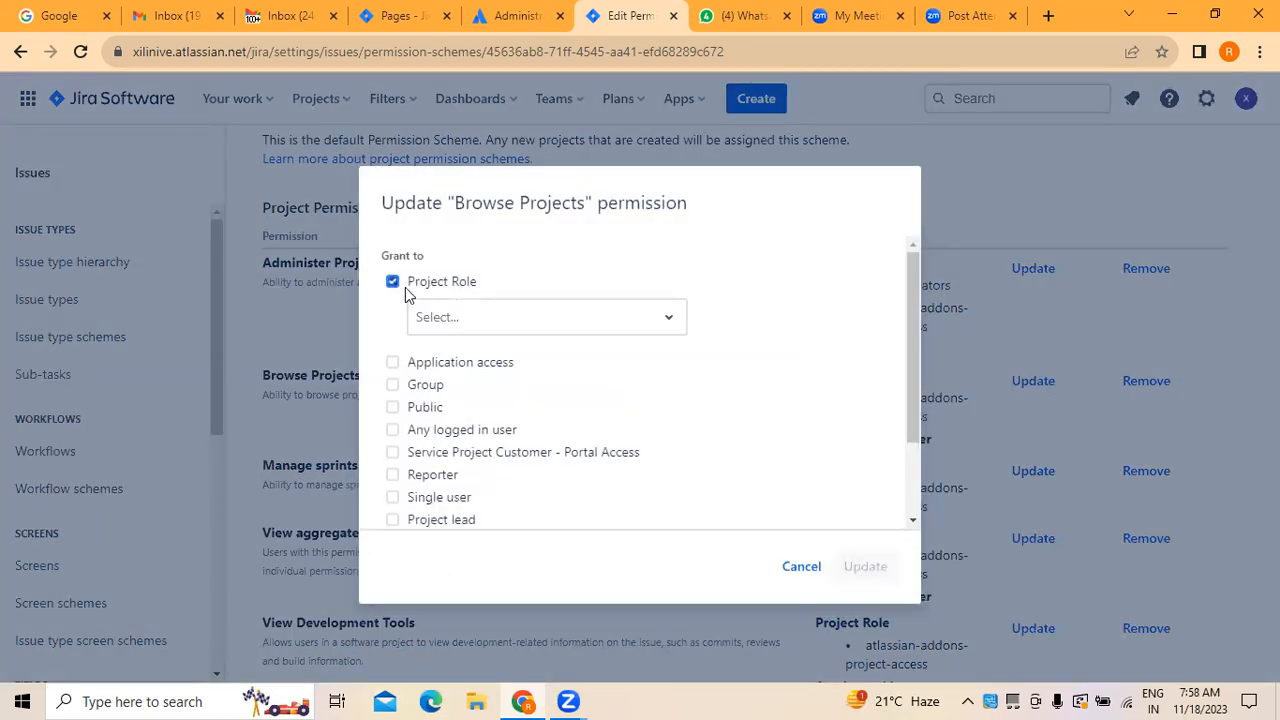
pyautogui.click(476, 322)
pyautogui.click(480, 368)
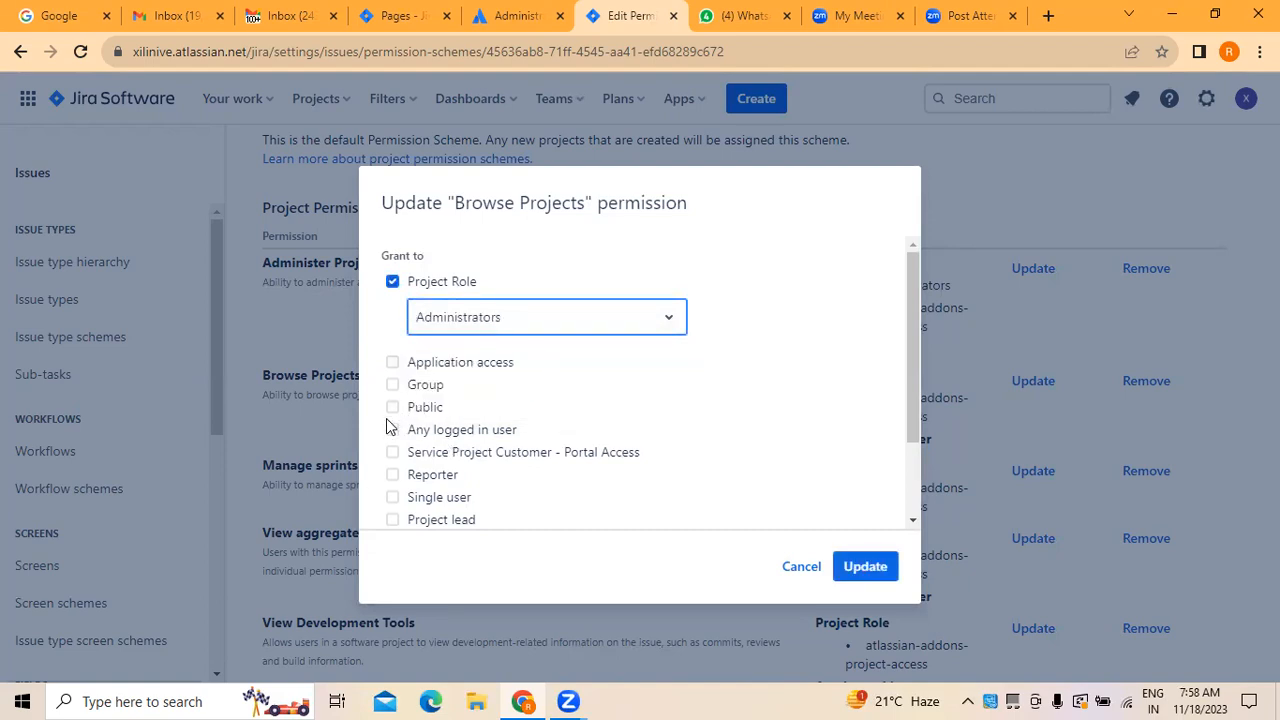
# Step: Select Single user, without choosing a user, and Project lead as further grantees of the Browse Projects permission
pyautogui.scroll(-1, 496, 420)
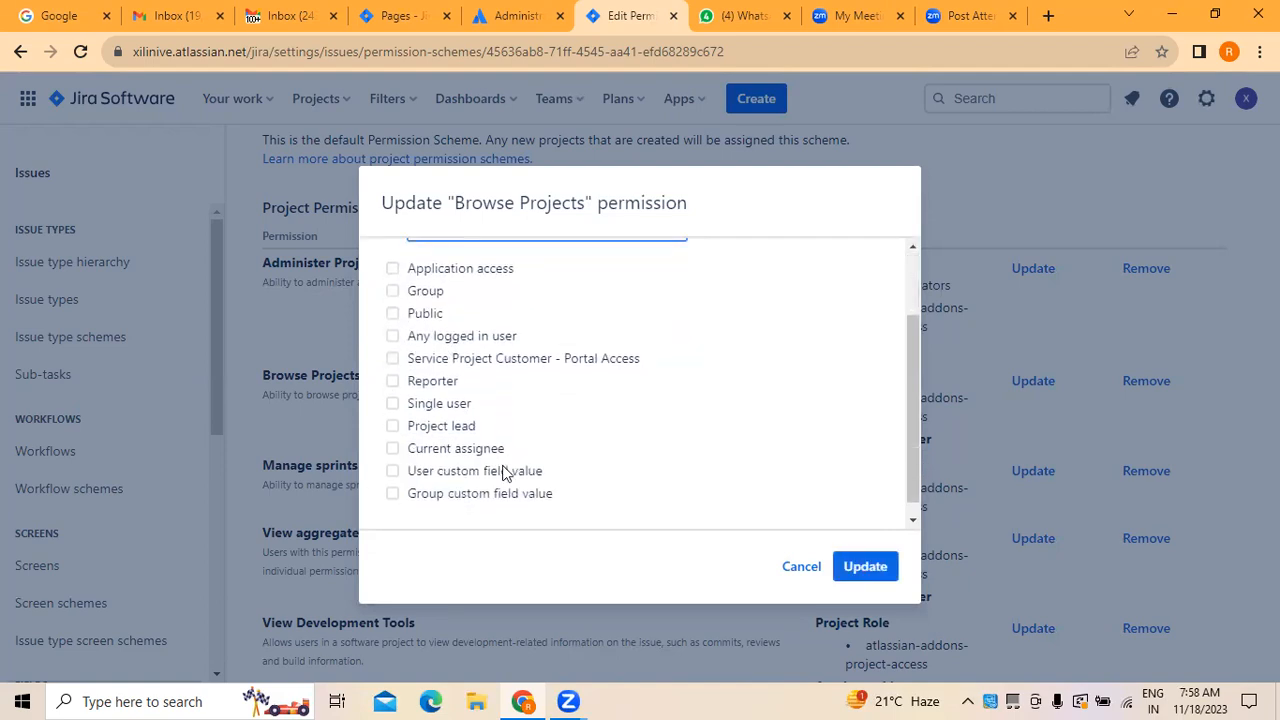
pyautogui.click(392, 403)
pyautogui.click(428, 444)
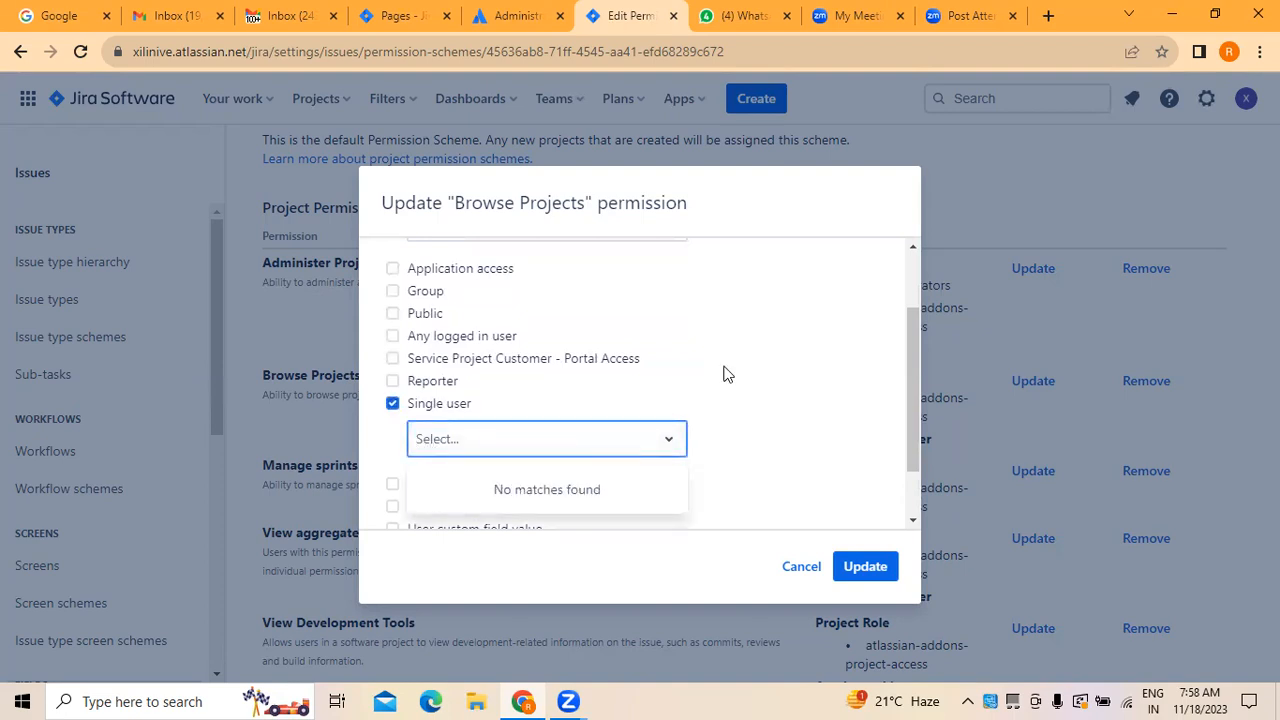
pyautogui.click(651, 497)
pyautogui.scroll(-1, 574, 486)
pyautogui.click(392, 412)
# Step: Add the user custom field value Approvers to the Browse Projects grantees, leaving Current assignee and Group custom field value unselected
pyautogui.click(393, 435)
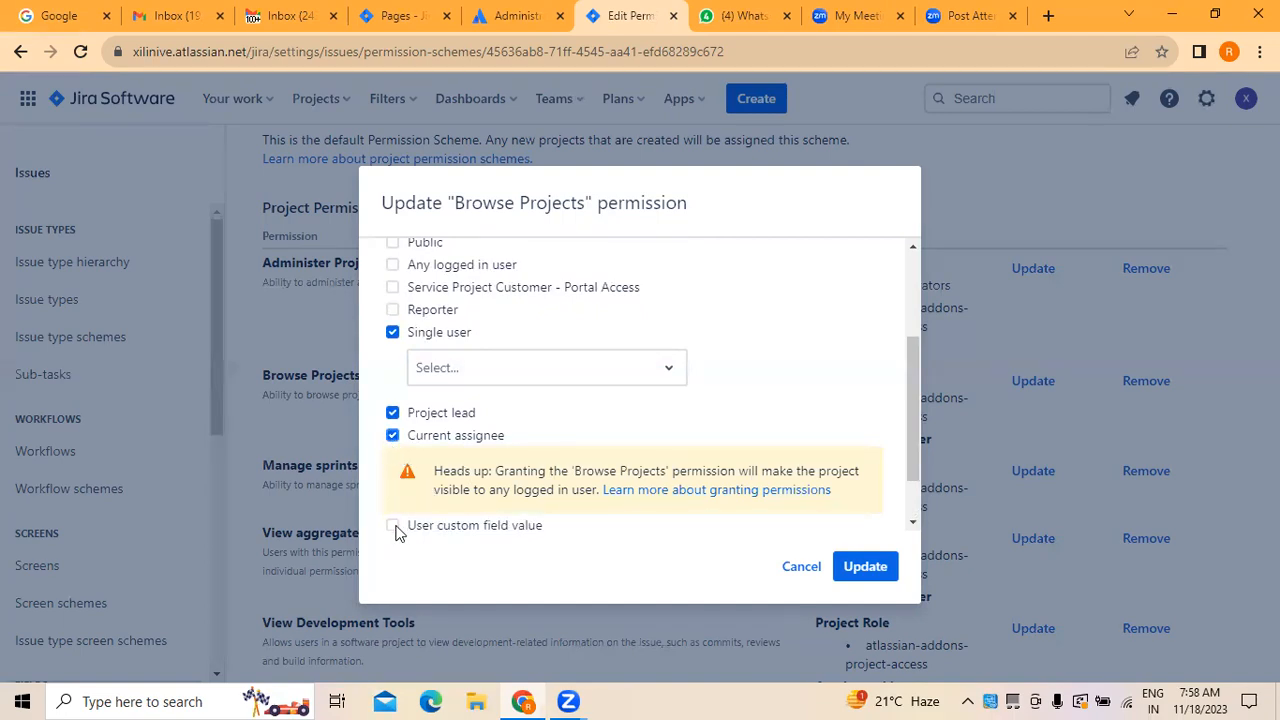
pyautogui.moveTo(392, 529); pyautogui.dragTo(396, 543)
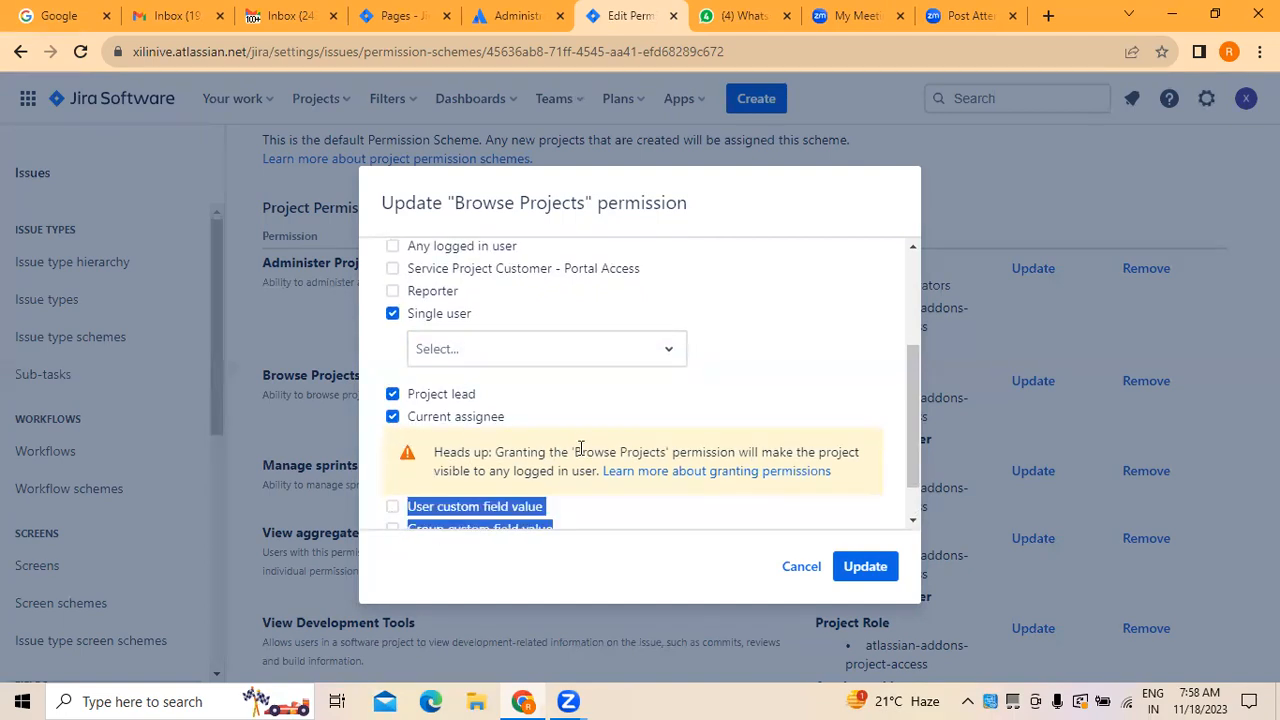
pyautogui.click(392, 506)
pyautogui.click(392, 416)
pyautogui.scroll(-1, 643, 410)
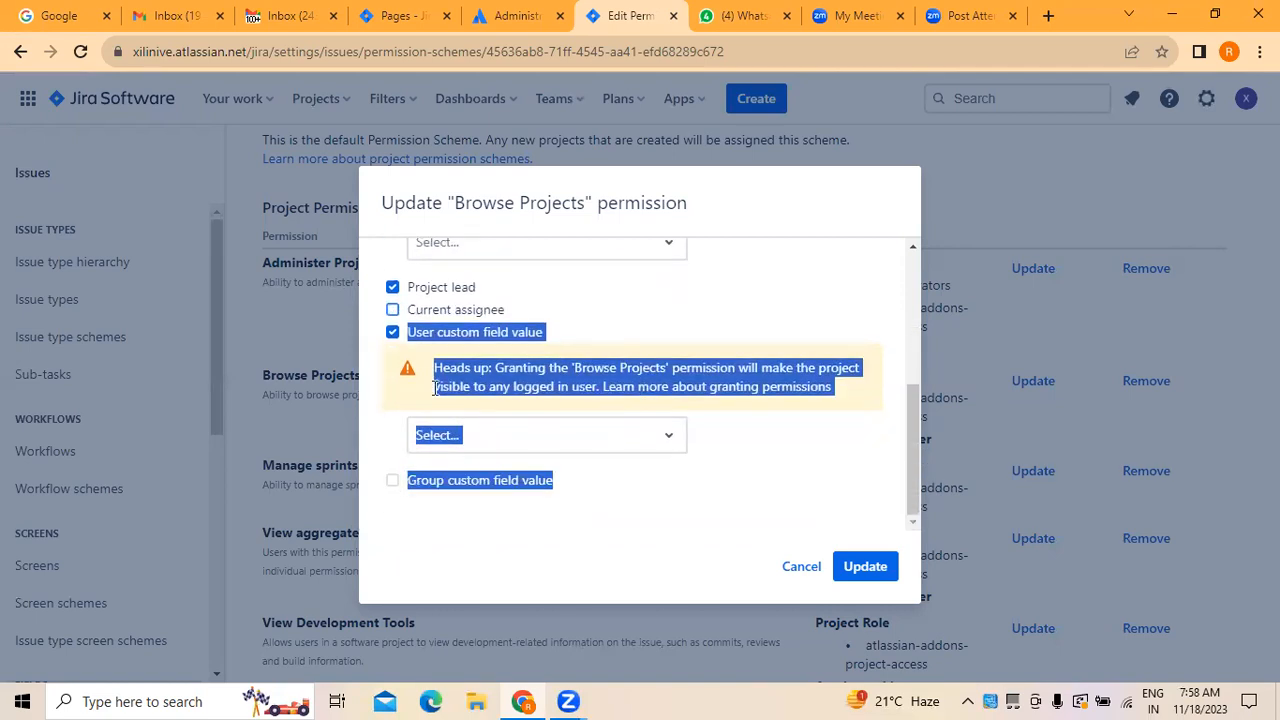
pyautogui.click(646, 436)
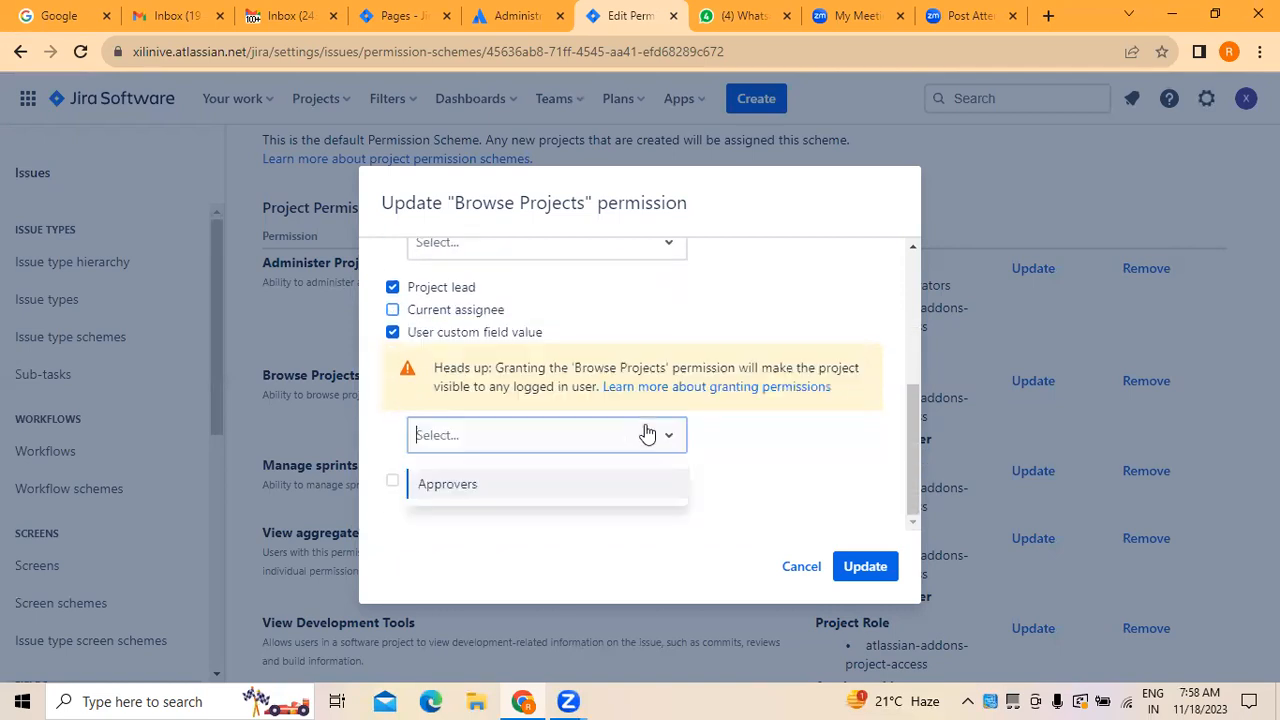
pyautogui.click(478, 480)
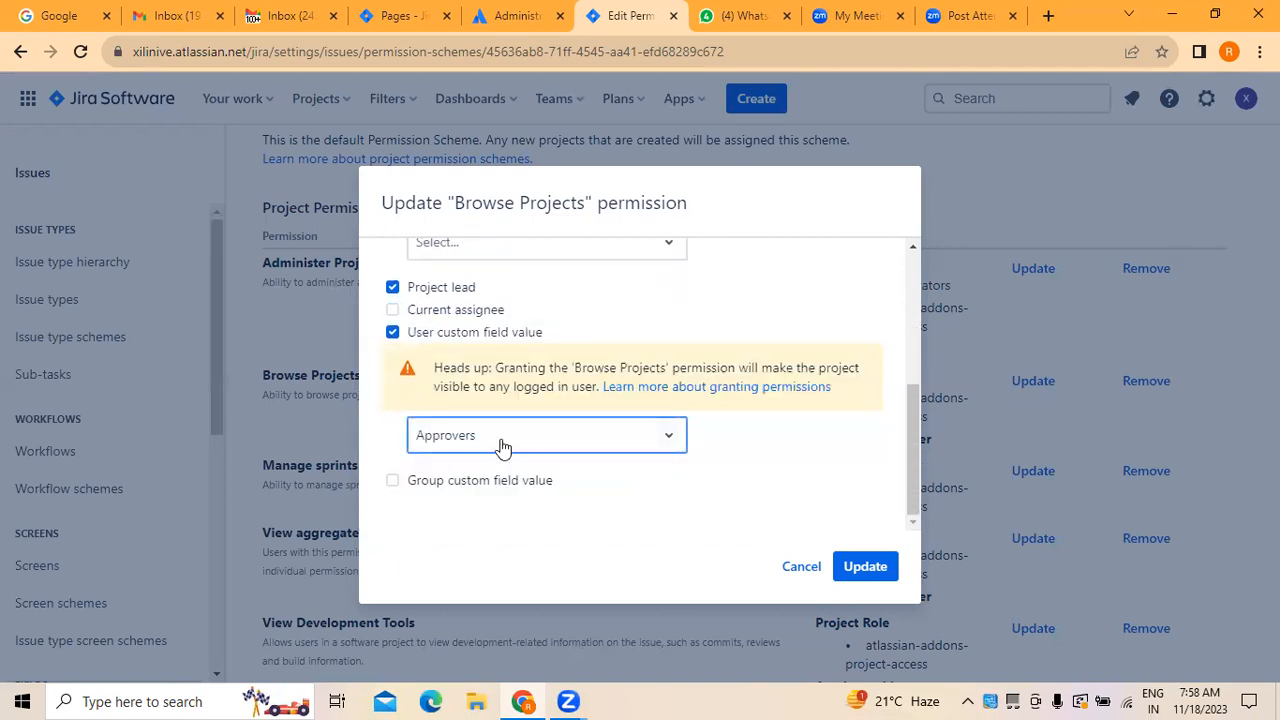
pyautogui.click(392, 481)
pyautogui.click(410, 486)
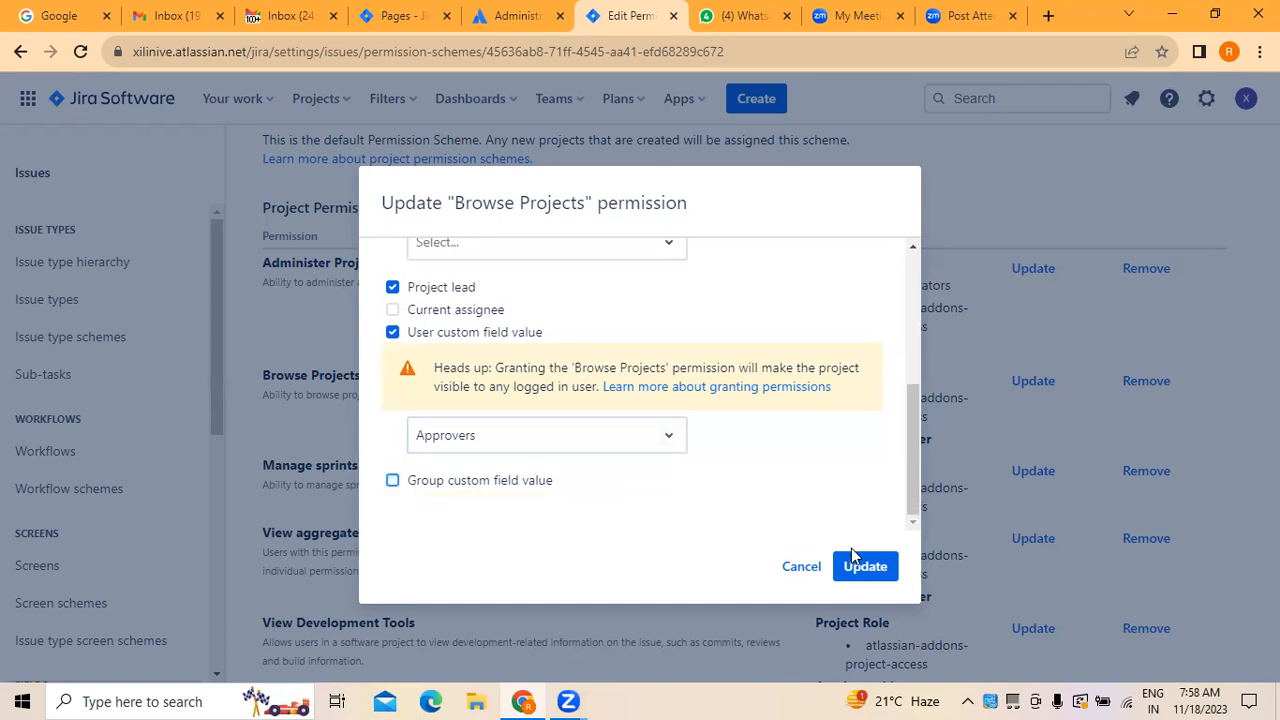
# Step: Remove User custom field value from the Browse Projects grantees and save the permission update
pyautogui.click(855, 578)
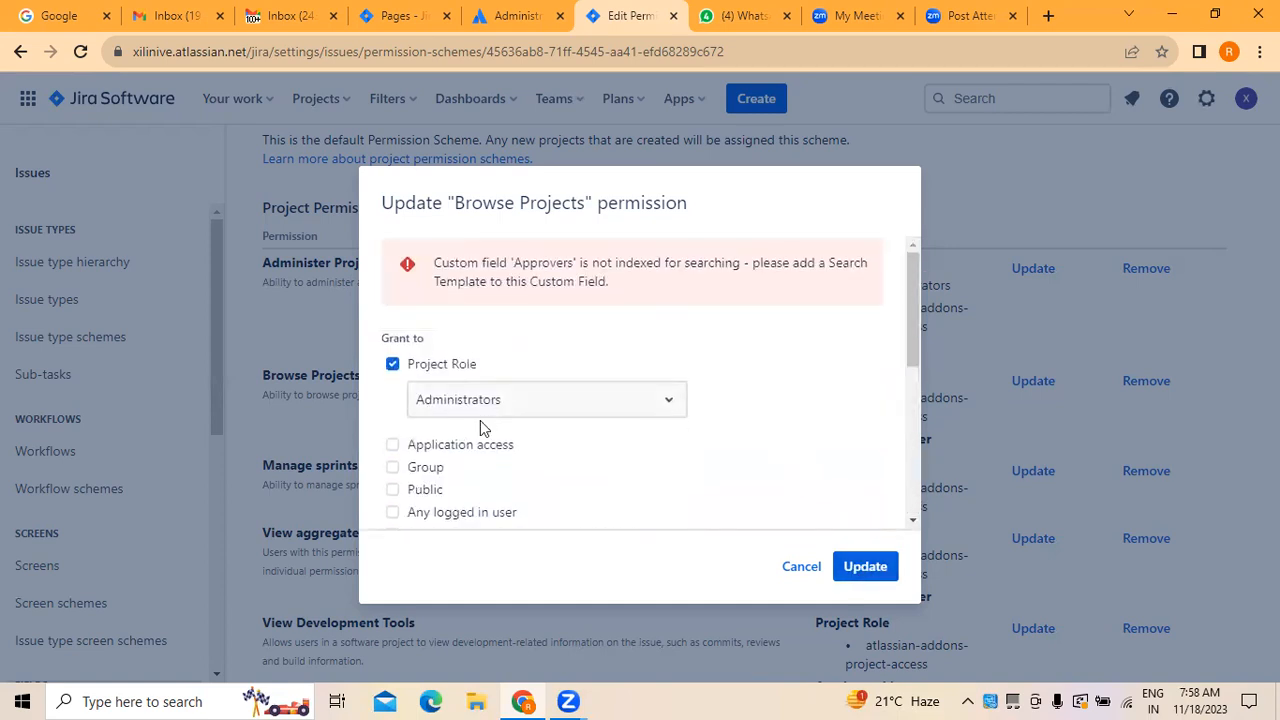
pyautogui.scroll(-5, 517, 390)
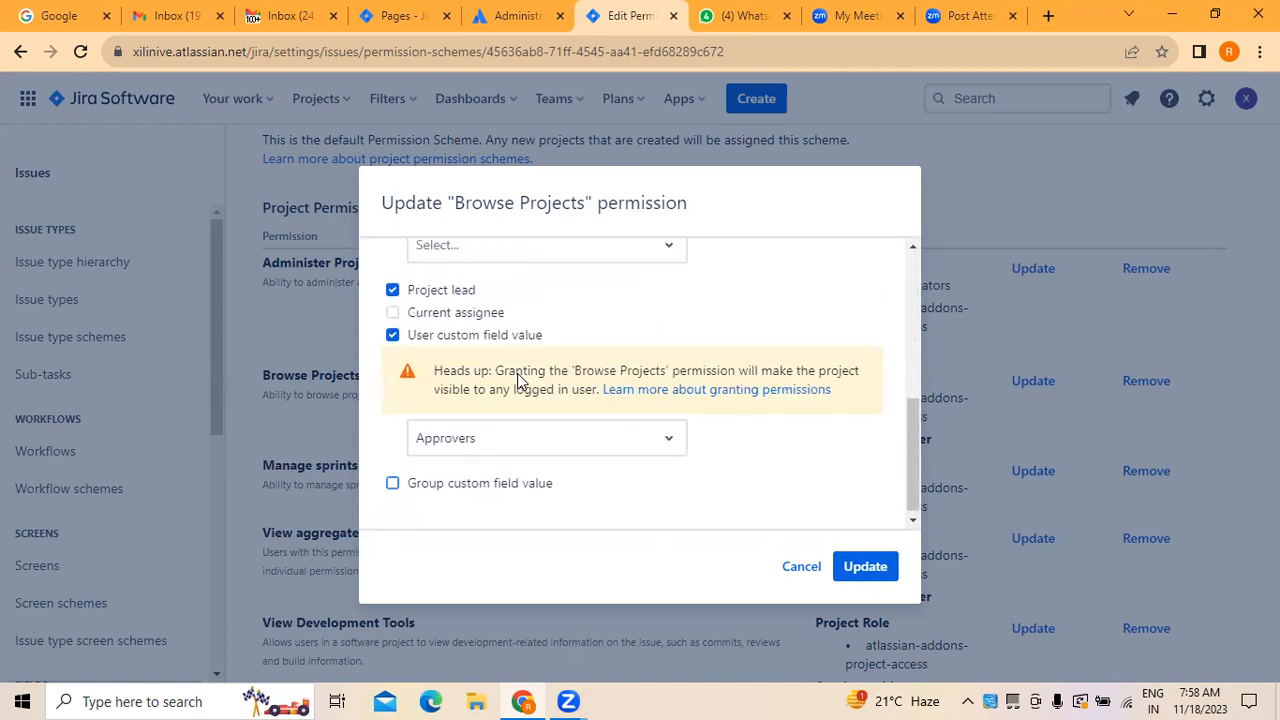
pyautogui.click(388, 336)
pyautogui.click(870, 577)
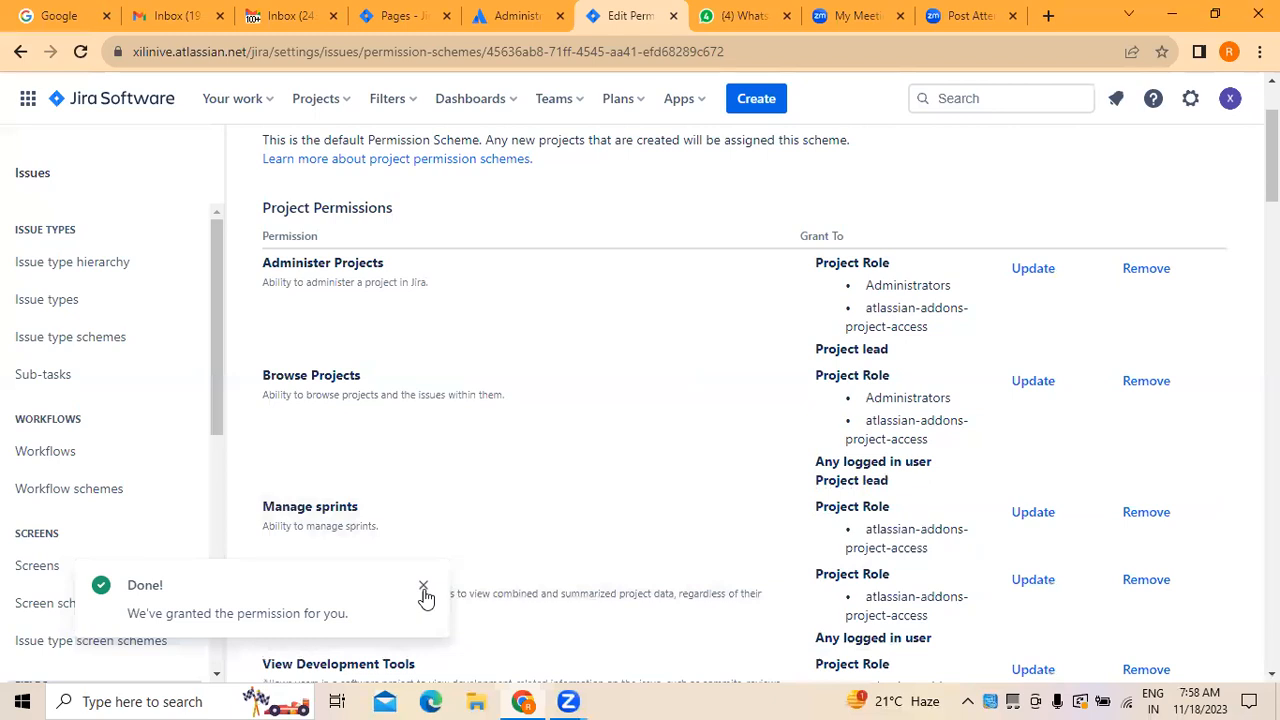
pyautogui.click(424, 590)
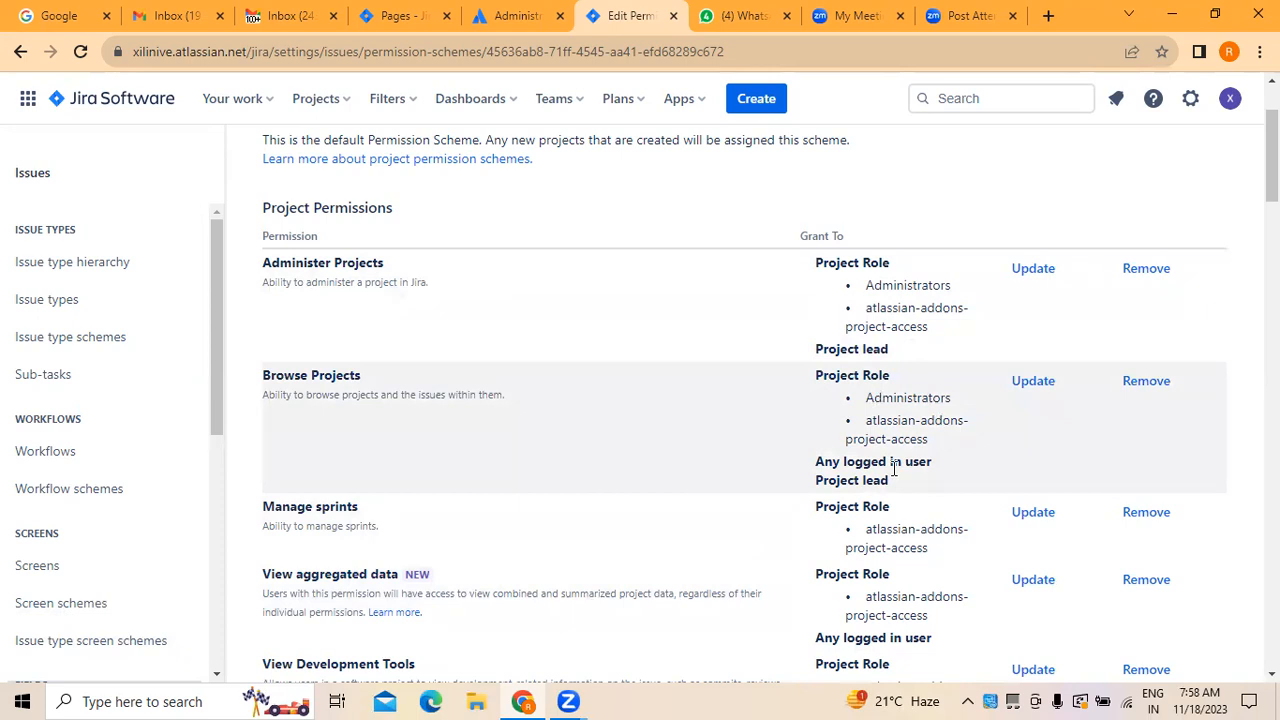
pyautogui.moveTo(817, 456); pyautogui.dragTo(913, 488)
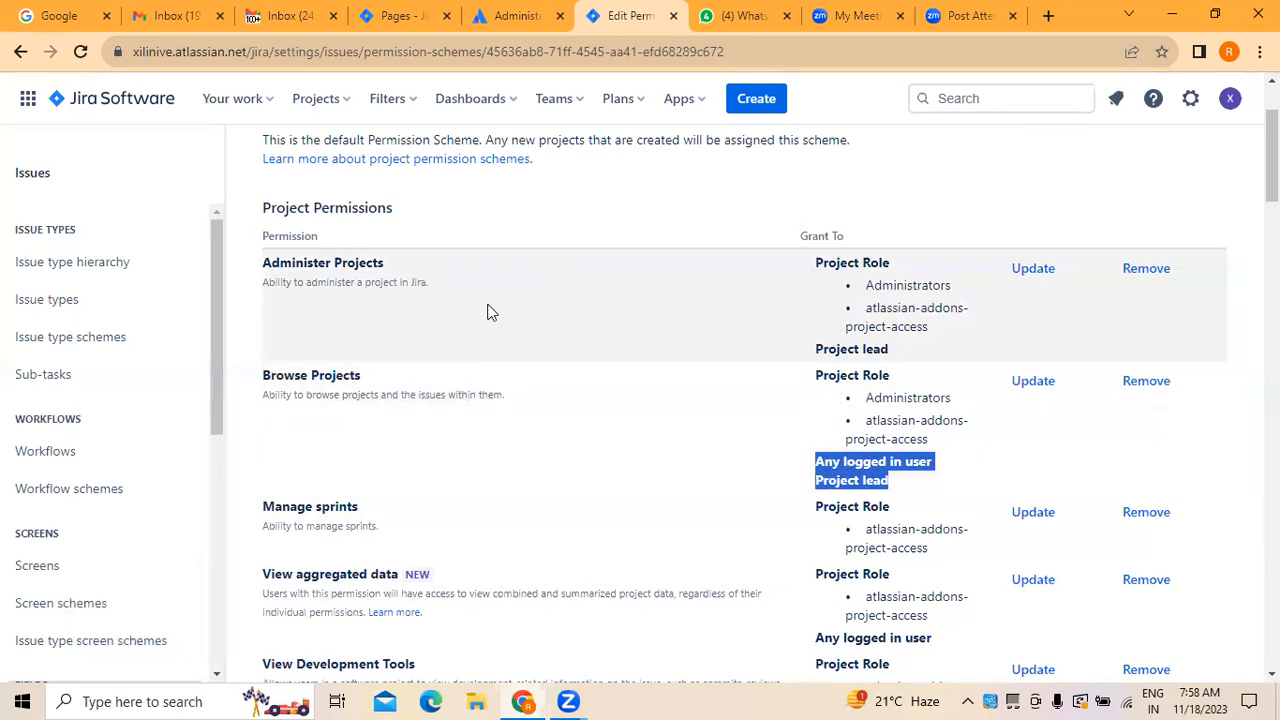
pyautogui.scroll(2, 486, 309)
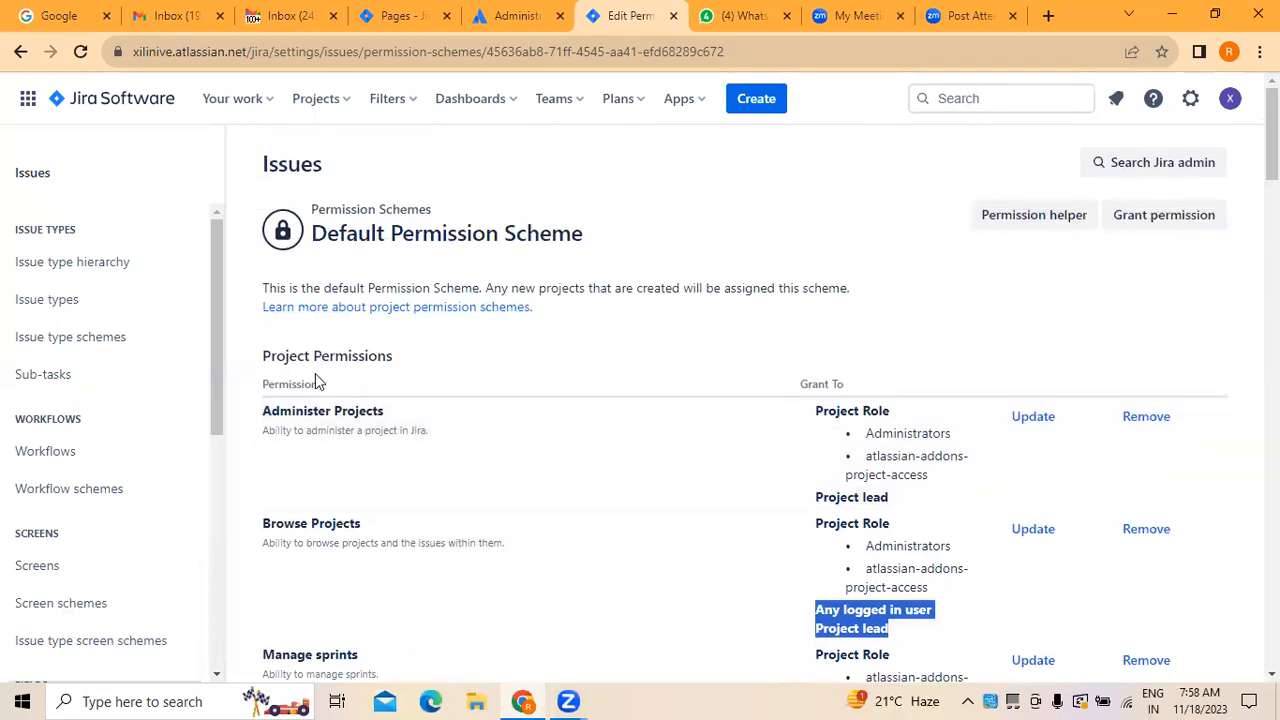
pyautogui.moveTo(220, 345); pyautogui.dragTo(213, 218)
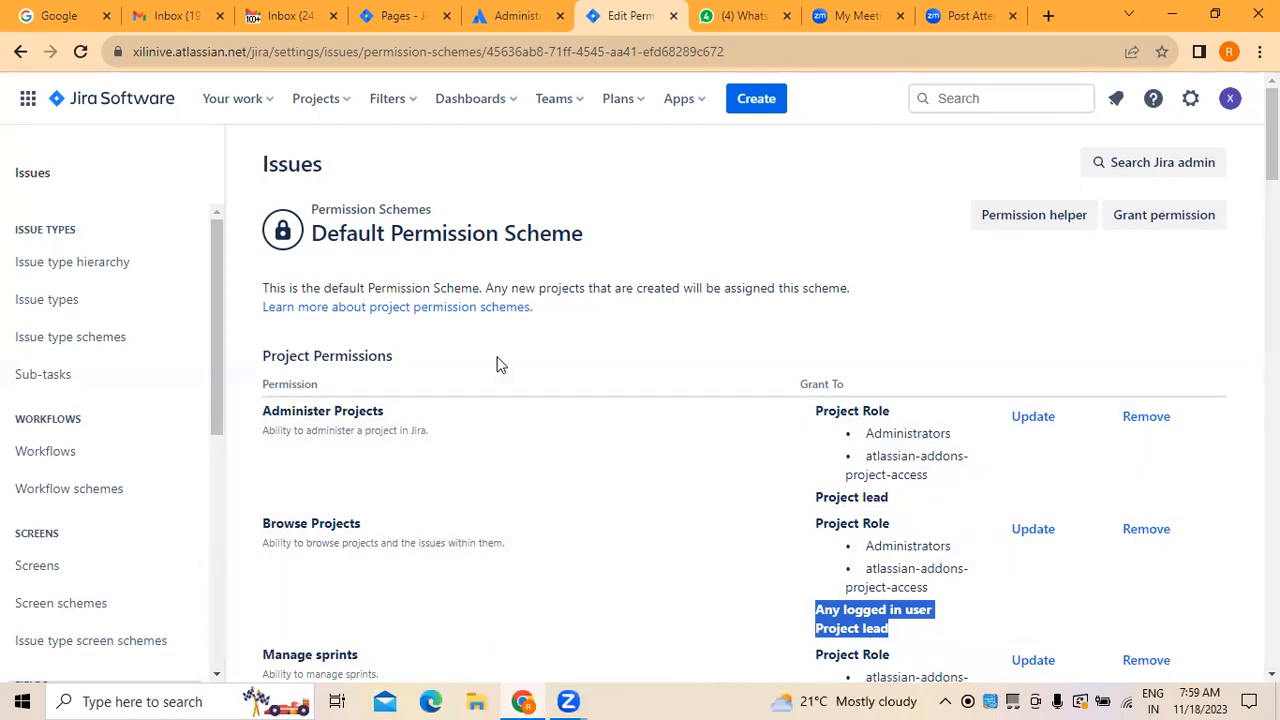
# Step: Grant the Assign Issues permission to Current assignee in the Issue Permissions section
pyautogui.scroll(-6, 500, 365)
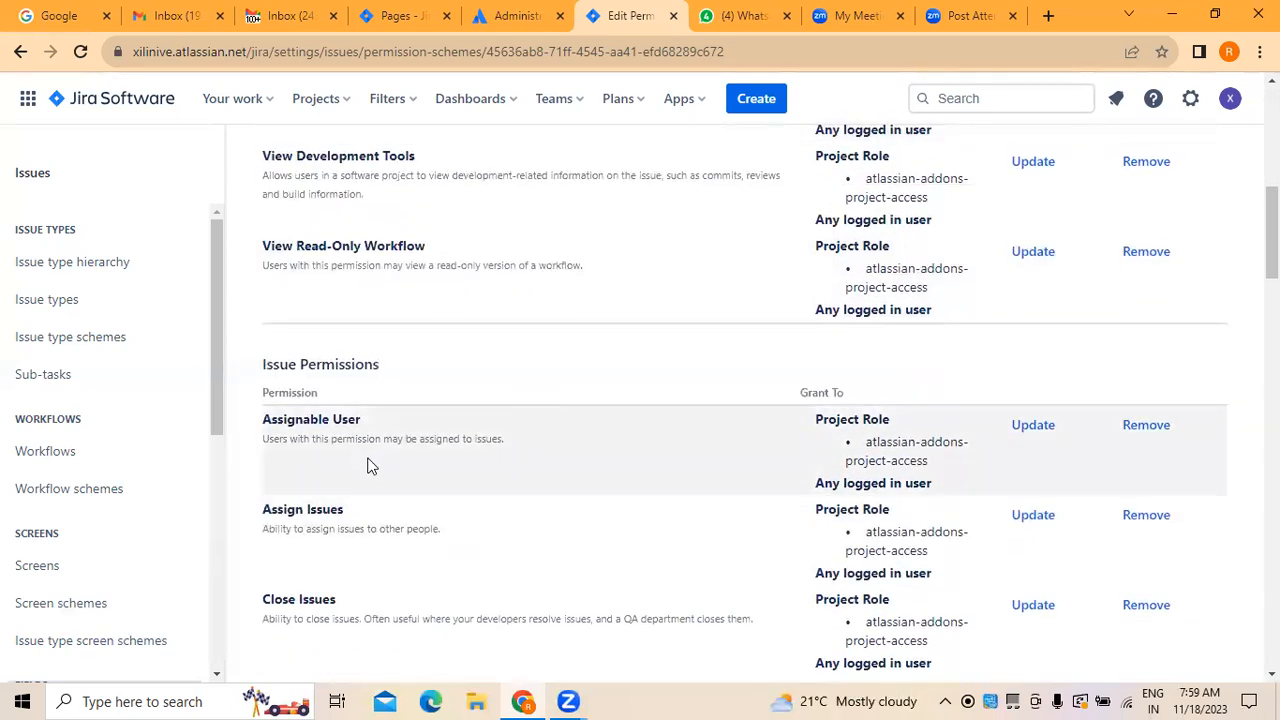
pyautogui.scroll(2, 478, 389)
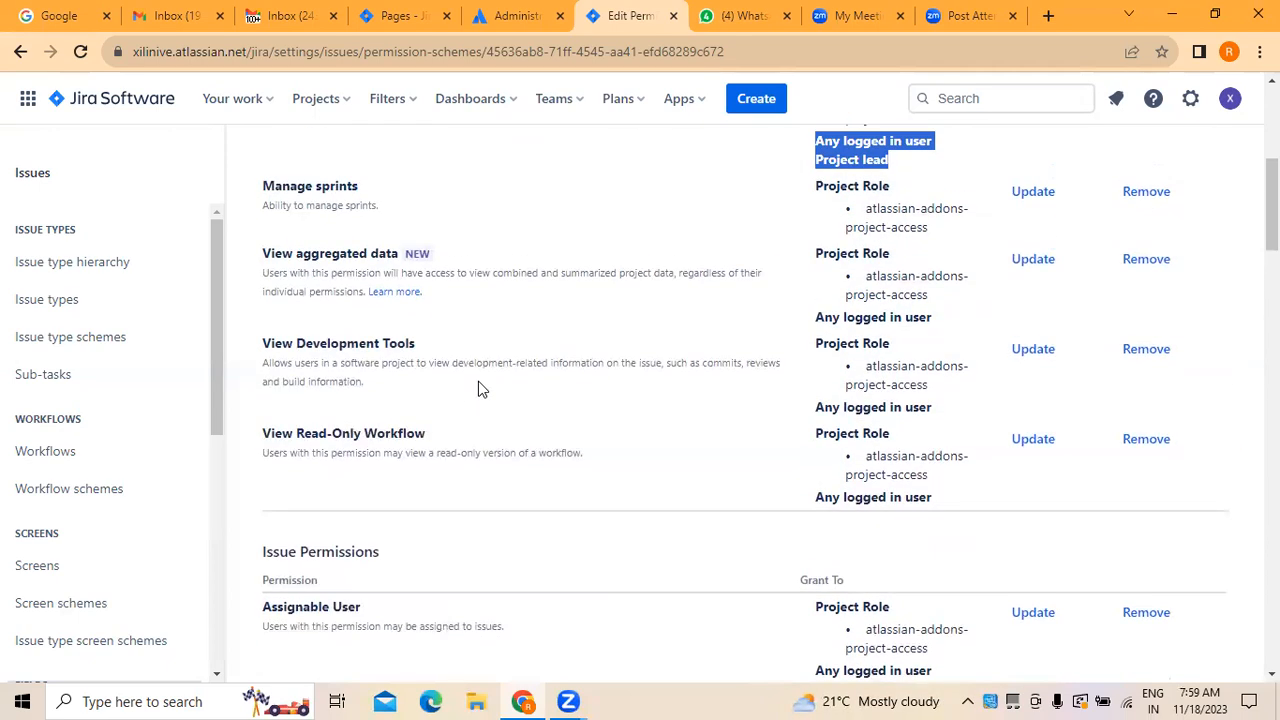
pyautogui.scroll(-3, 478, 381)
pyautogui.scroll(-1, 352, 302)
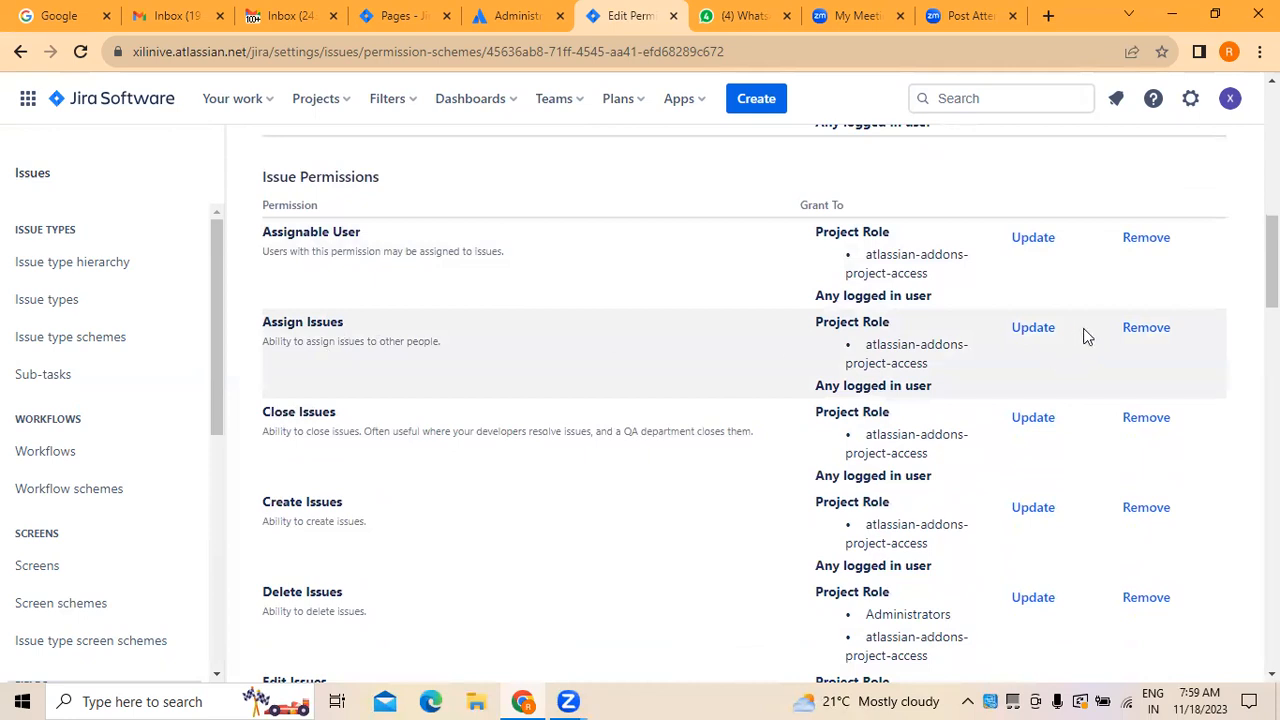
pyautogui.click(1034, 330)
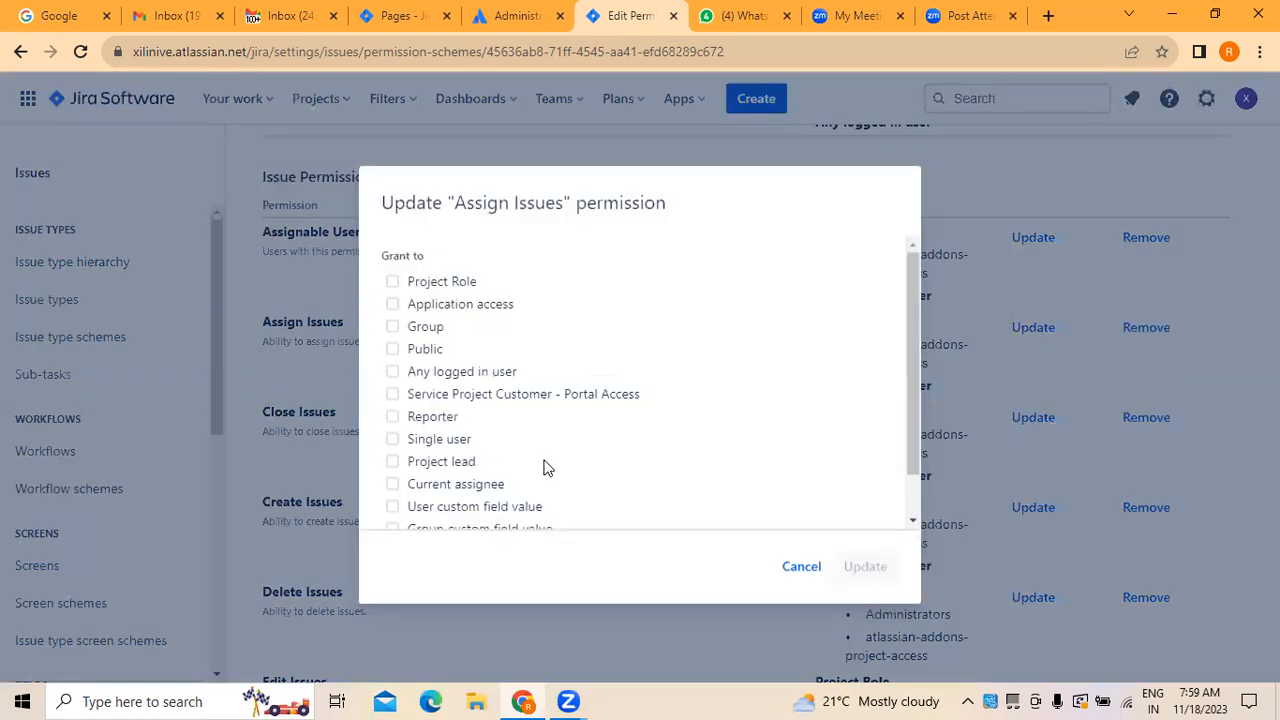
pyautogui.click(392, 484)
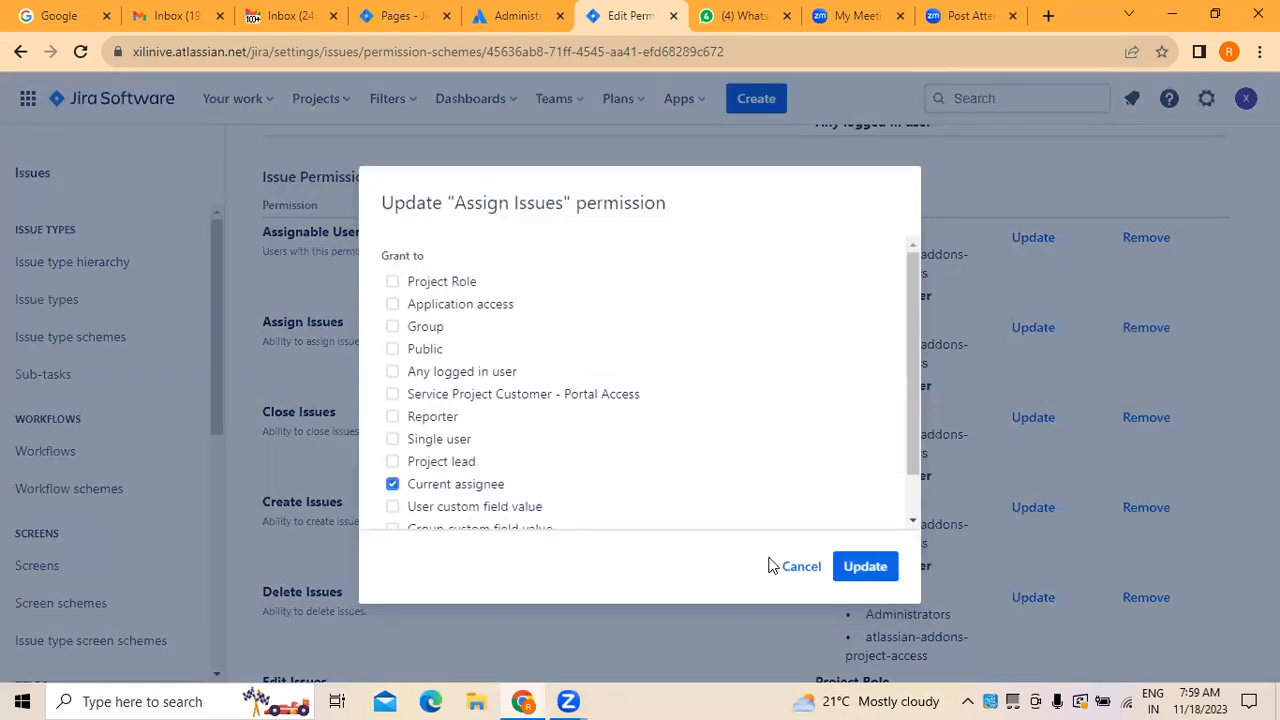
pyautogui.click(860, 566)
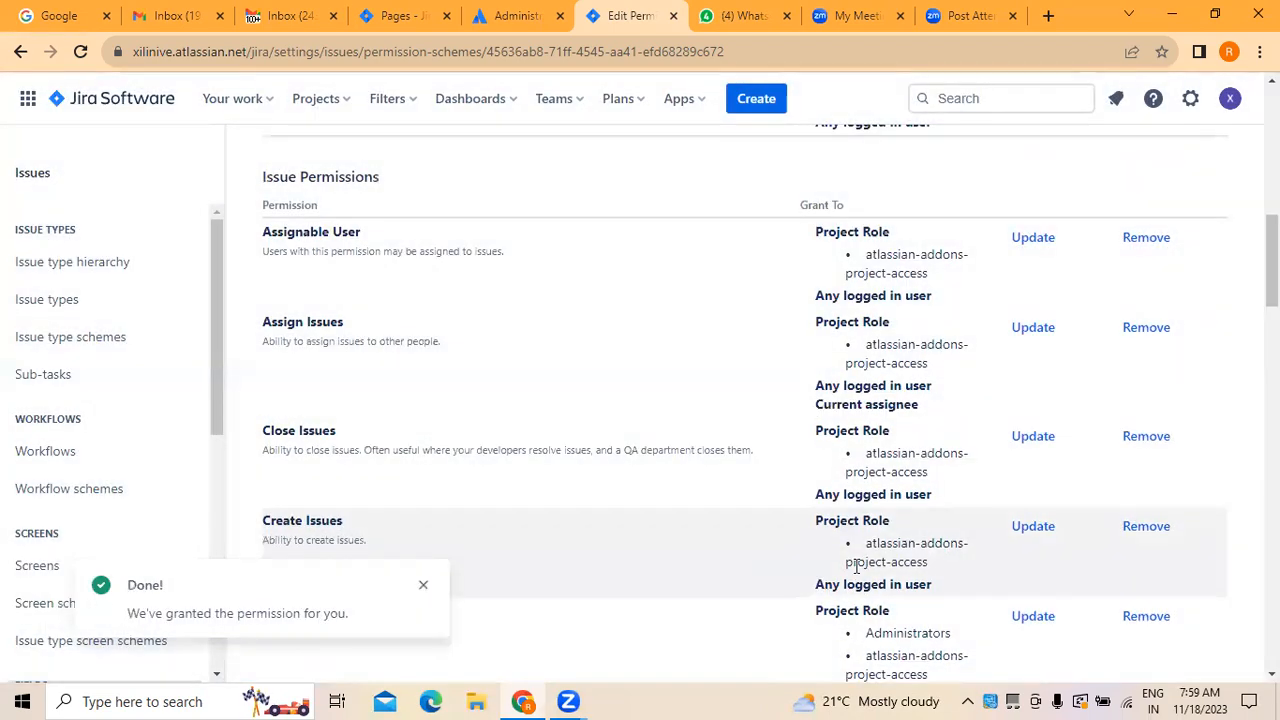
pyautogui.click(423, 585)
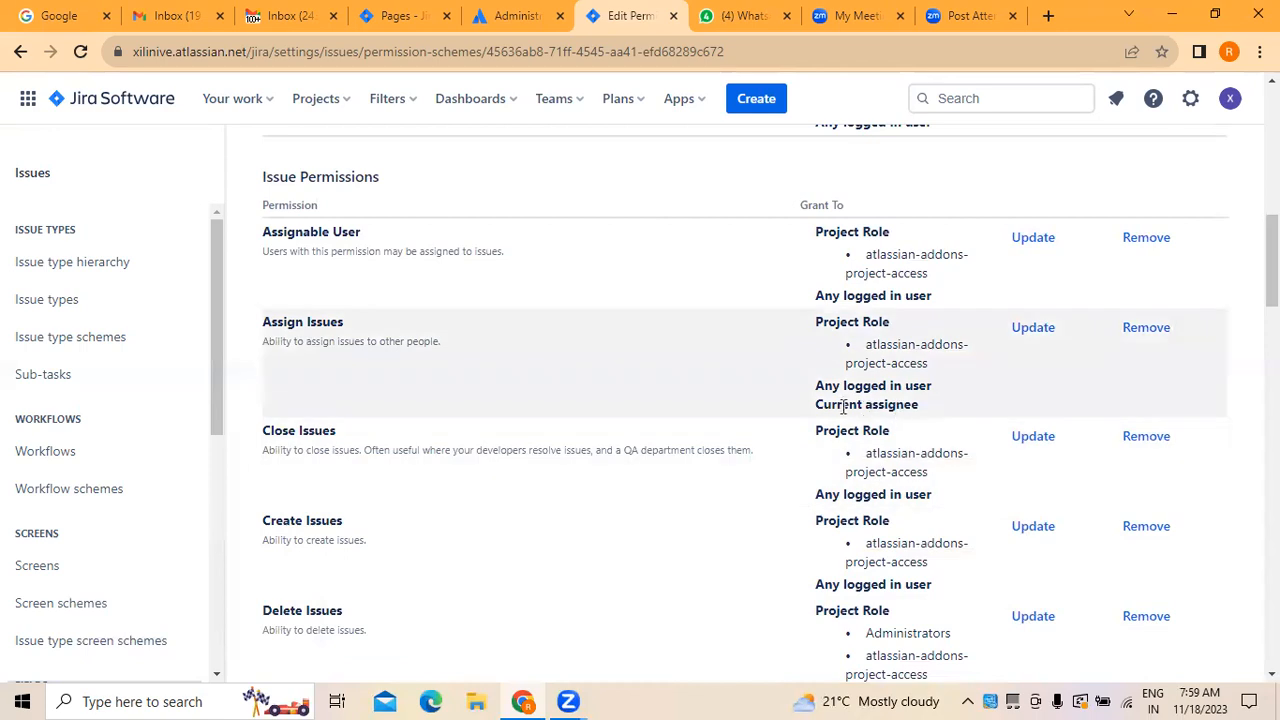
pyautogui.moveTo(816, 405); pyautogui.dragTo(938, 408)
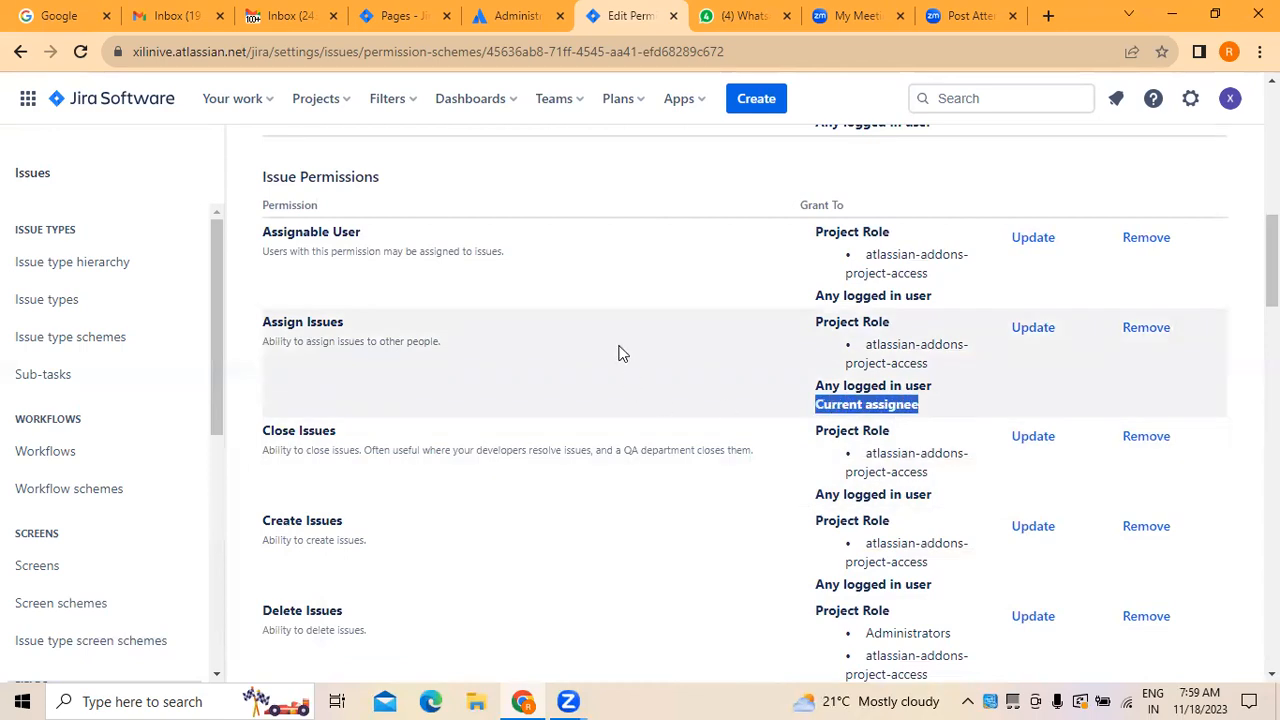
# Step: Open the Create Issues permission for updating and choose Administrators as the project role to grant it to
pyautogui.scroll(-1, 618, 354)
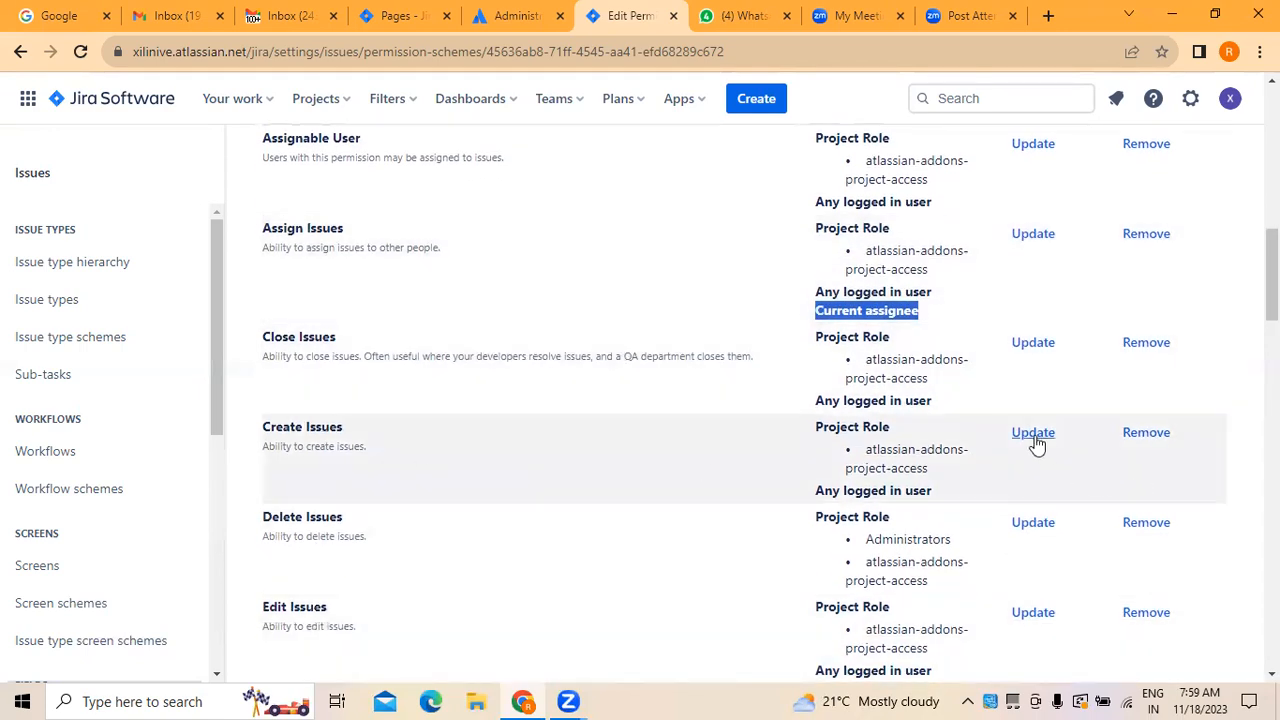
pyautogui.click(1033, 433)
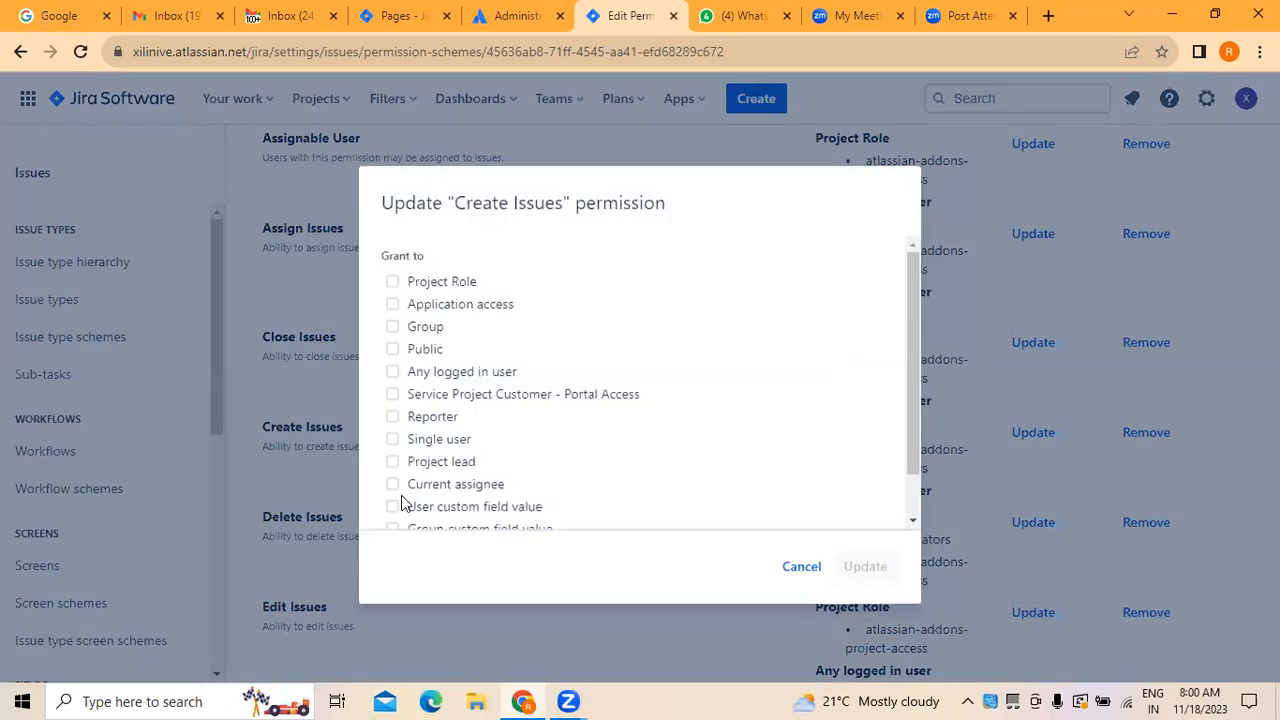
pyautogui.click(392, 284)
pyautogui.click(432, 316)
pyautogui.click(452, 362)
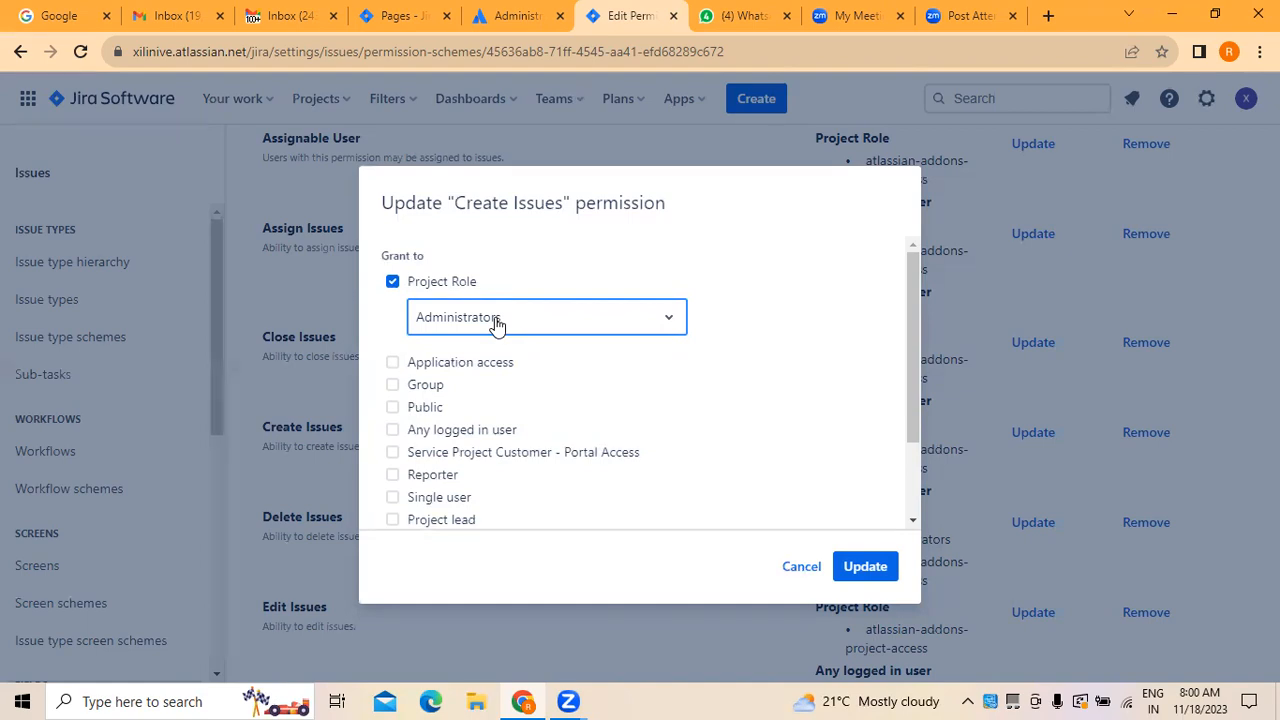
# Step: Select Single user, without choosing a user, and Project lead as further grantees of the Create Issues permission
pyautogui.scroll(-2, 529, 438)
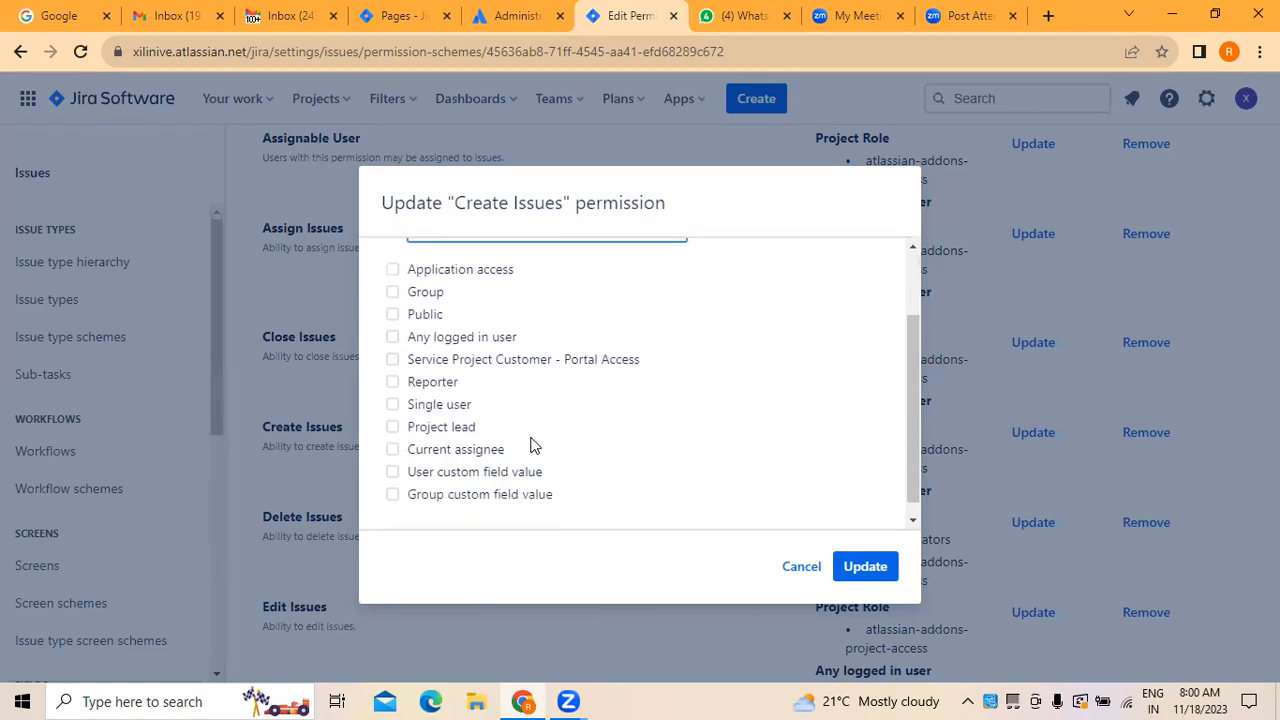
pyautogui.click(392, 404)
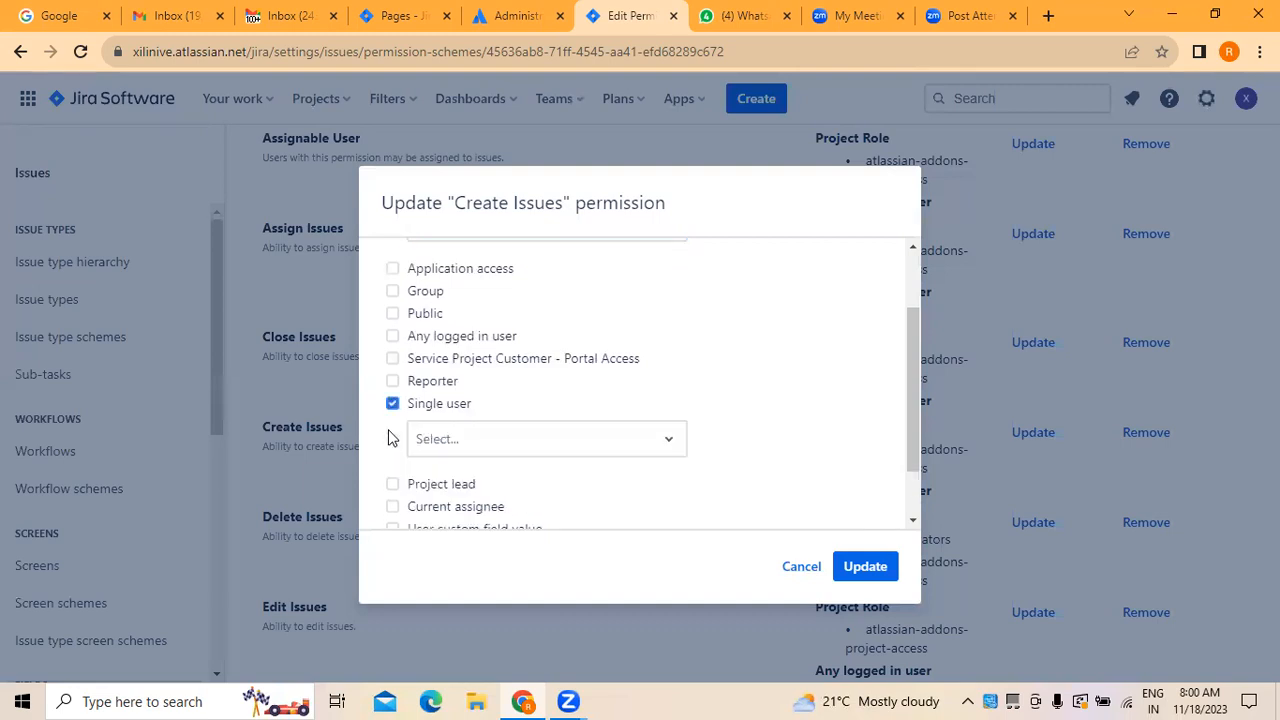
pyautogui.click(441, 452)
pyautogui.click(803, 406)
pyautogui.click(404, 486)
pyautogui.scroll(-1, 662, 450)
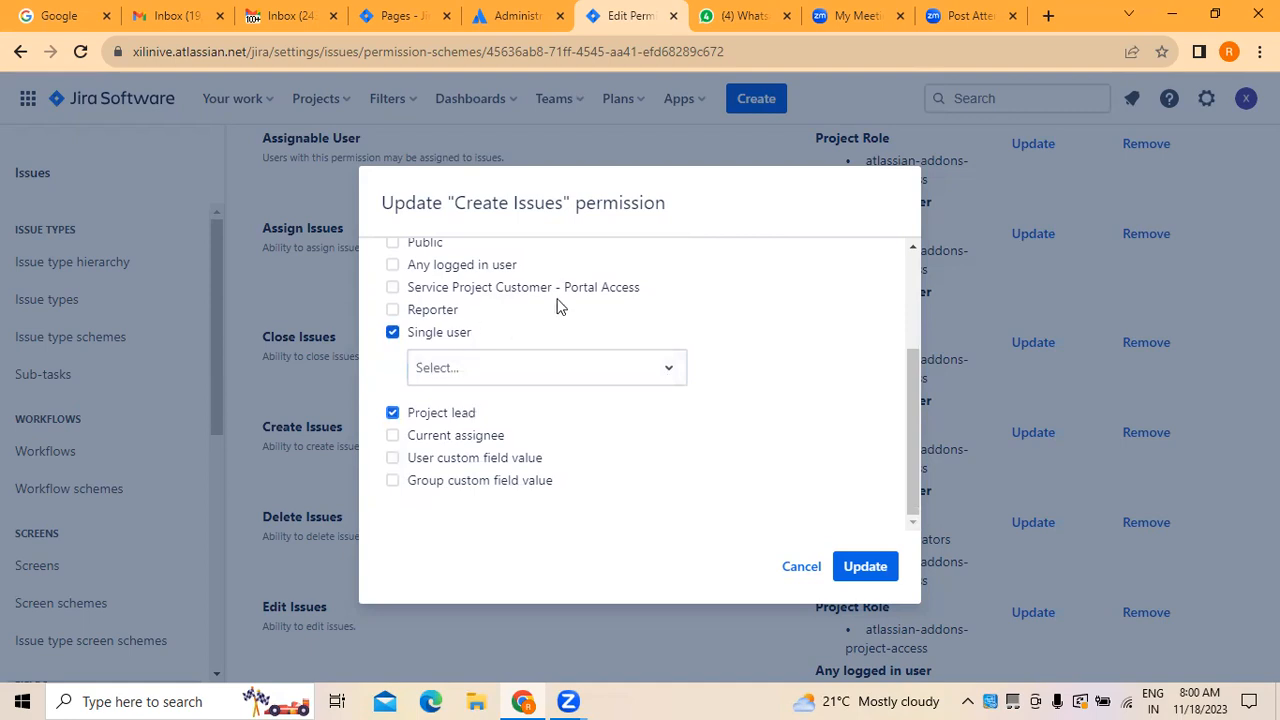
# Step: Add Current assignee to the Create Issues grantees and save the permission update
pyautogui.click(394, 435)
pyautogui.click(853, 584)
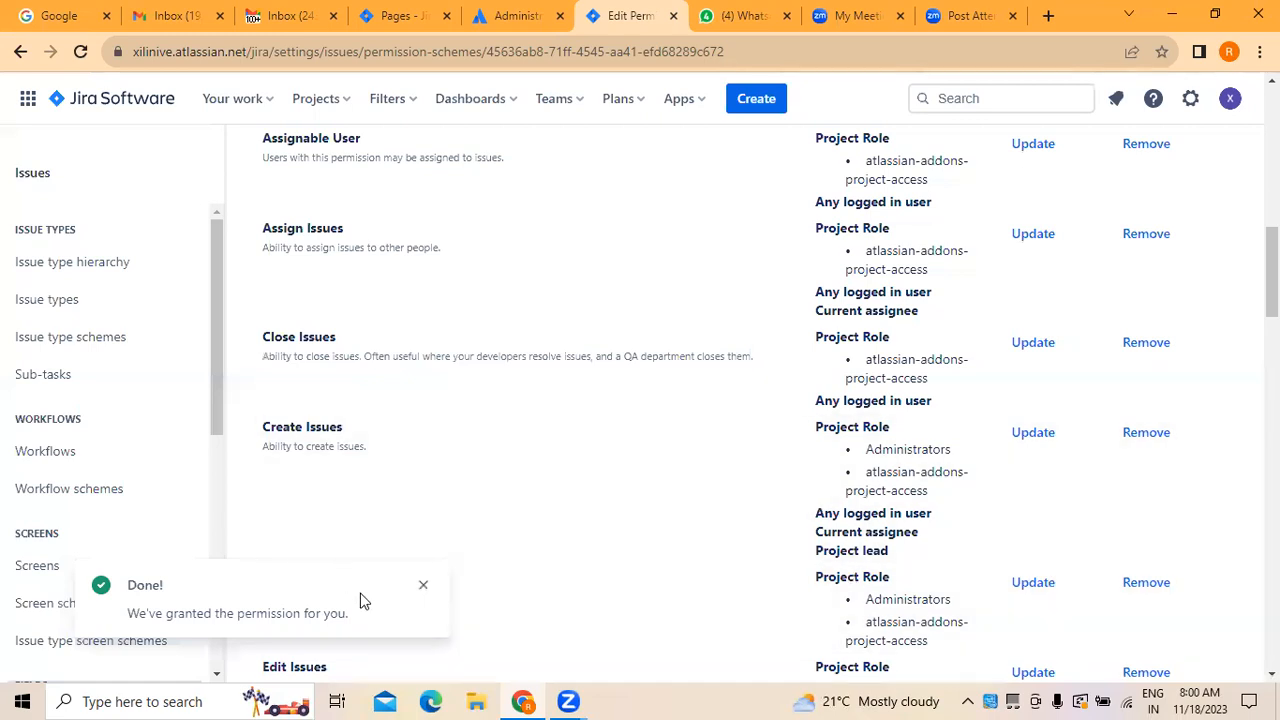
pyautogui.click(423, 585)
pyautogui.scroll(-1, 407, 486)
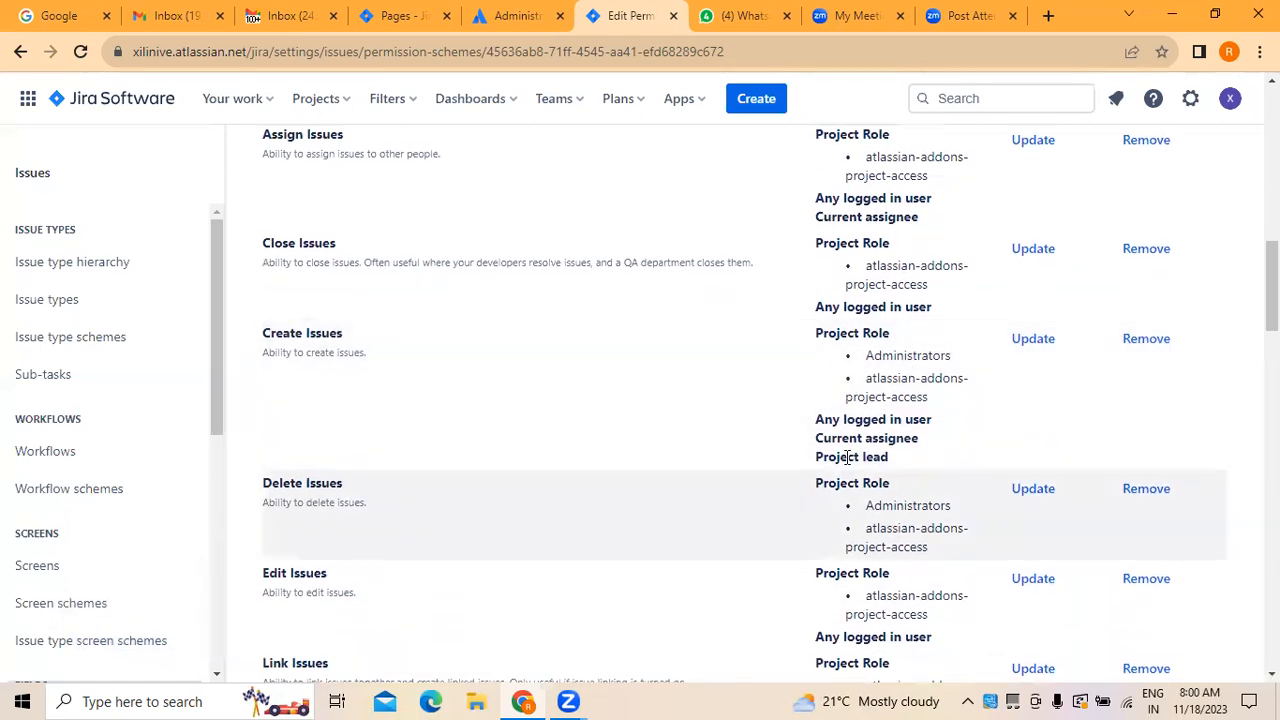
pyautogui.moveTo(824, 420); pyautogui.dragTo(939, 462)
pyautogui.moveTo(815, 419); pyautogui.dragTo(918, 466)
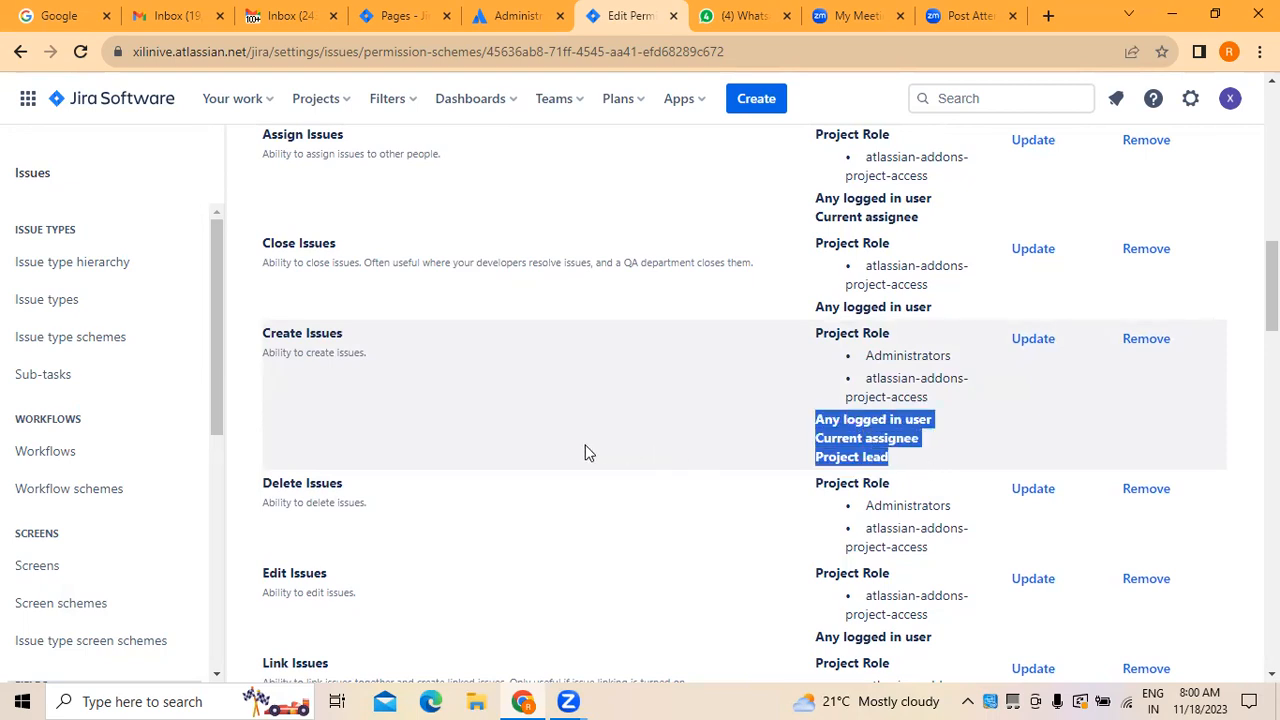
# Step: Grant the Delete Issues permission to the Administrators project role, leaving Project lead unselected
pyautogui.scroll(-3, 585, 450)
pyautogui.scroll(1, 386, 313)
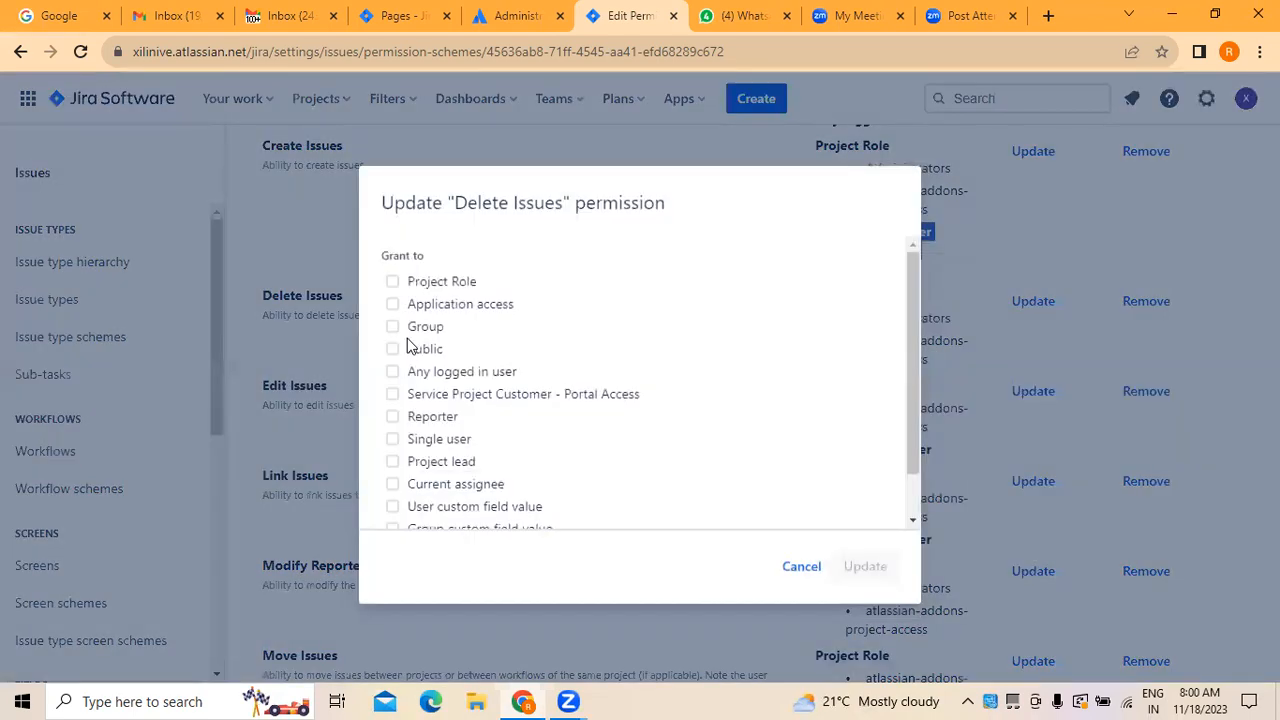
pyautogui.scroll(-1, 600, 428)
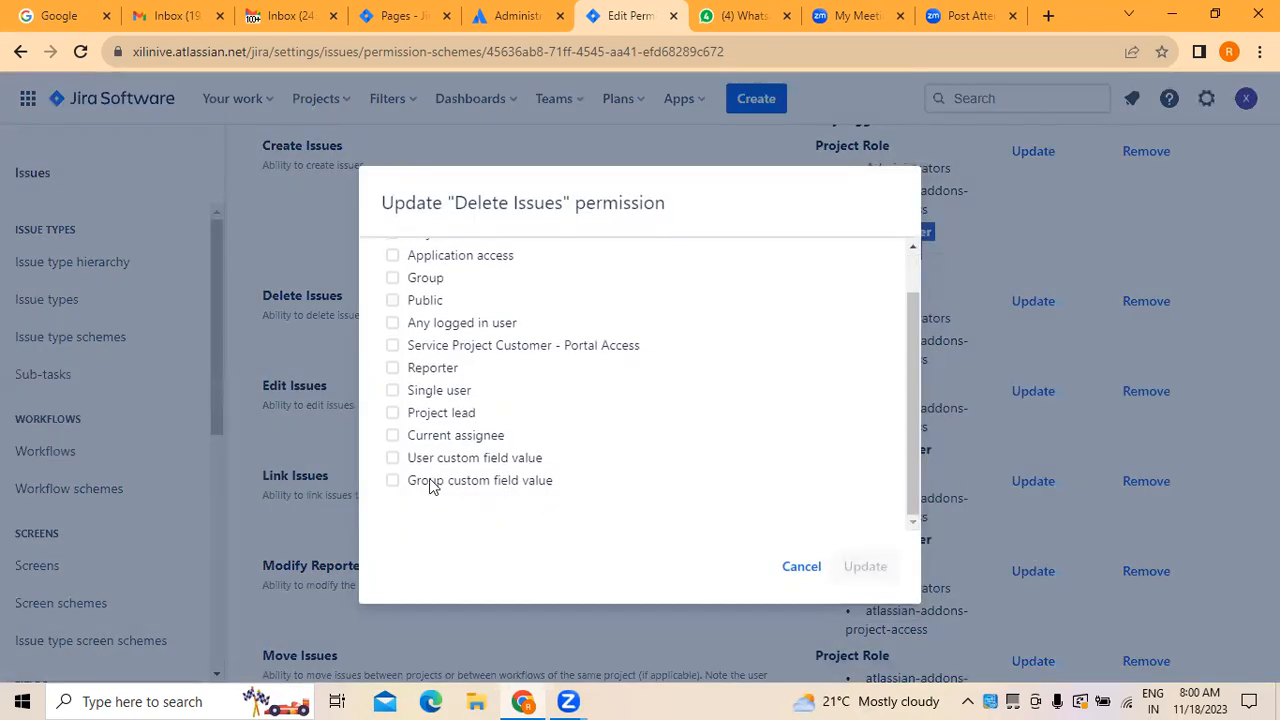
pyautogui.click(392, 413)
pyautogui.scroll(1, 571, 423)
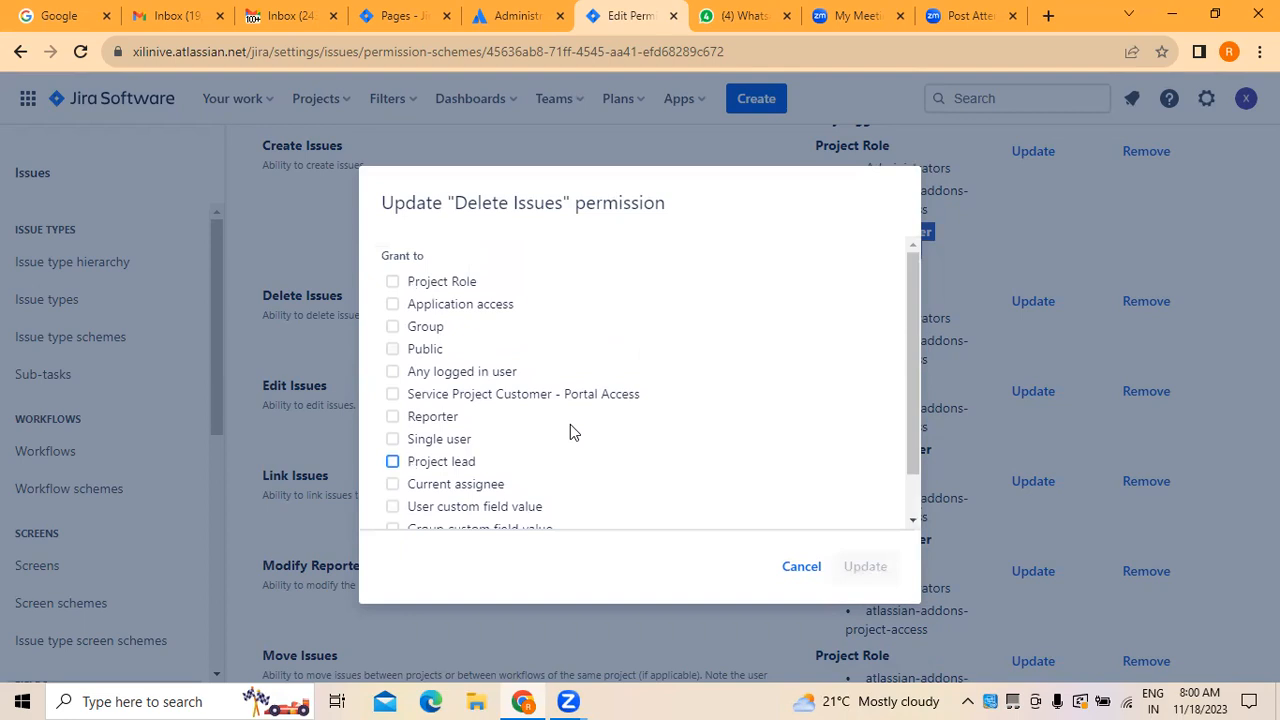
pyautogui.click(392, 283)
pyautogui.click(489, 330)
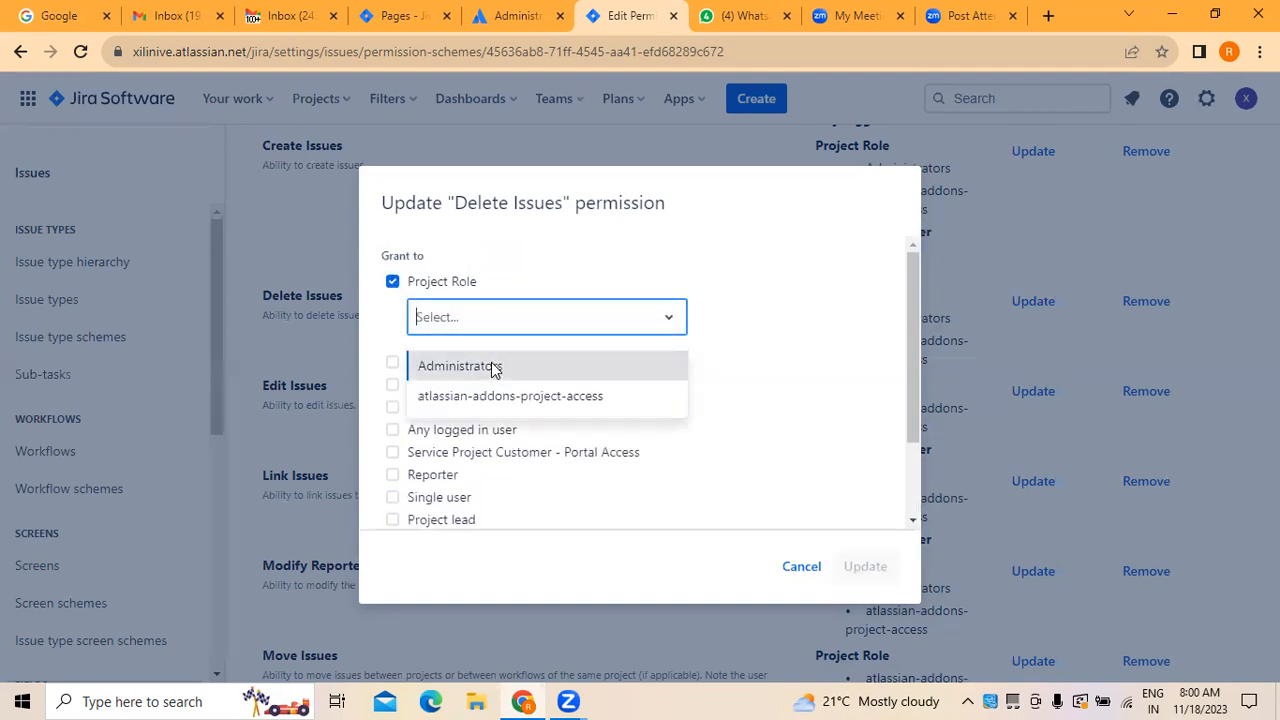
pyautogui.click(491, 366)
pyautogui.click(866, 567)
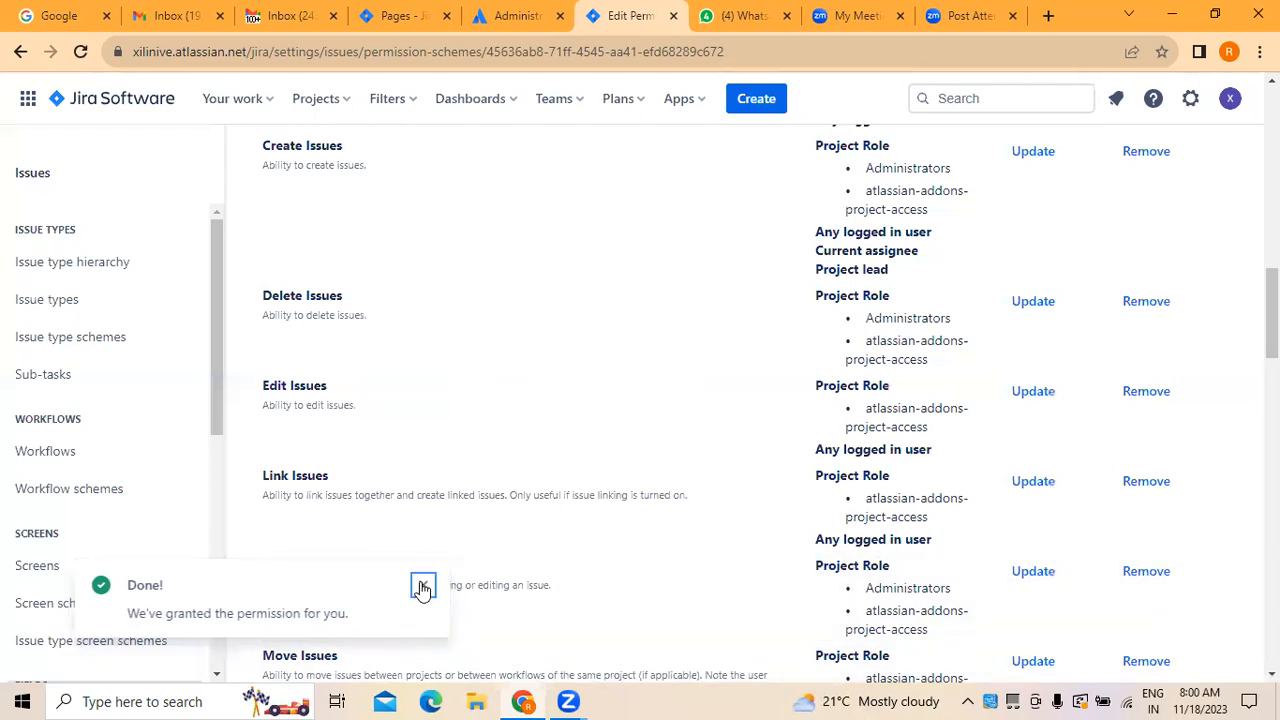
pyautogui.click(422, 589)
pyautogui.scroll(-1, 960, 540)
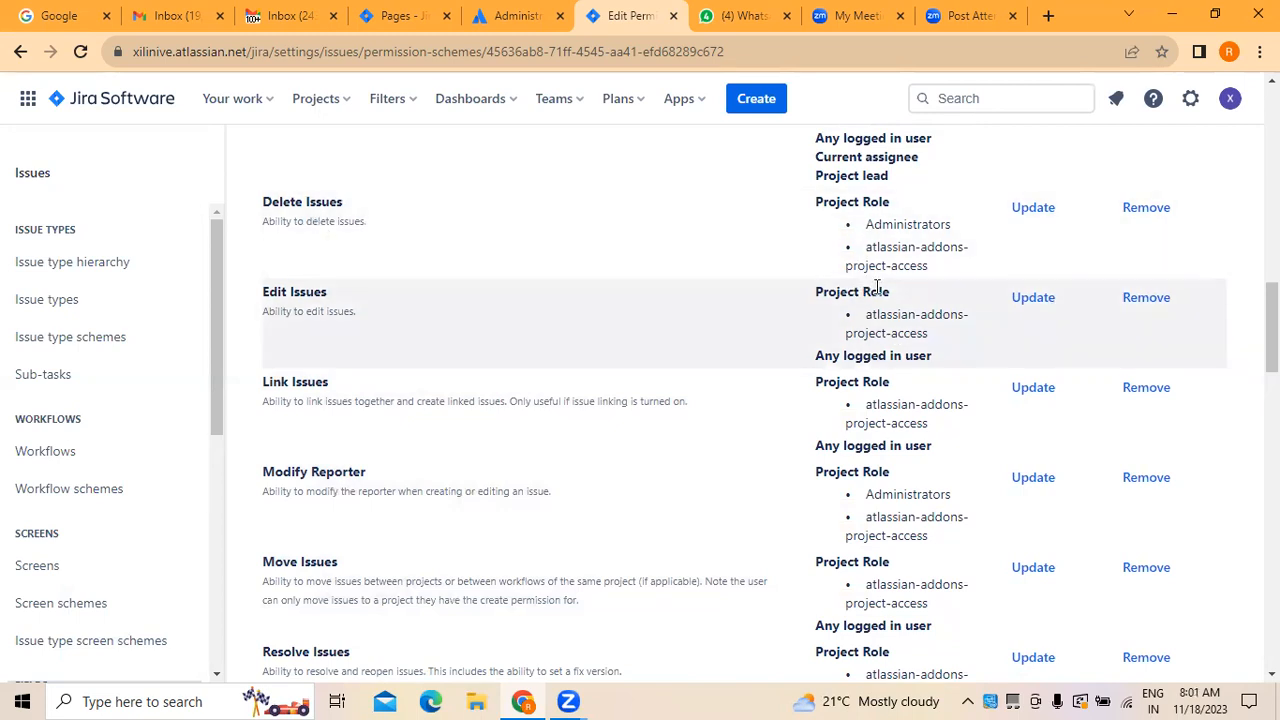
pyautogui.moveTo(865, 224); pyautogui.dragTo(984, 223)
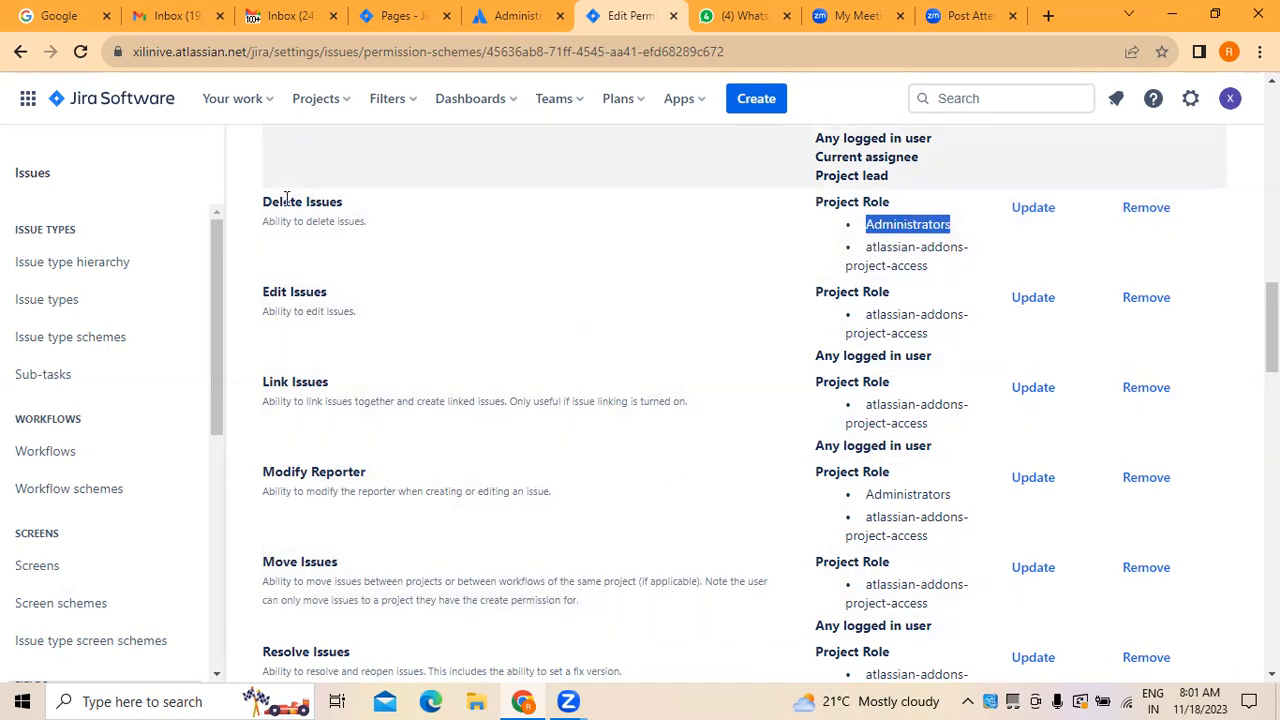
# Step: Open the issue type hierarchy settings, keep Epic as the issue type of the Epic level, and save the hierarchy
pyautogui.moveTo(216, 274); pyautogui.dragTo(214, 196)
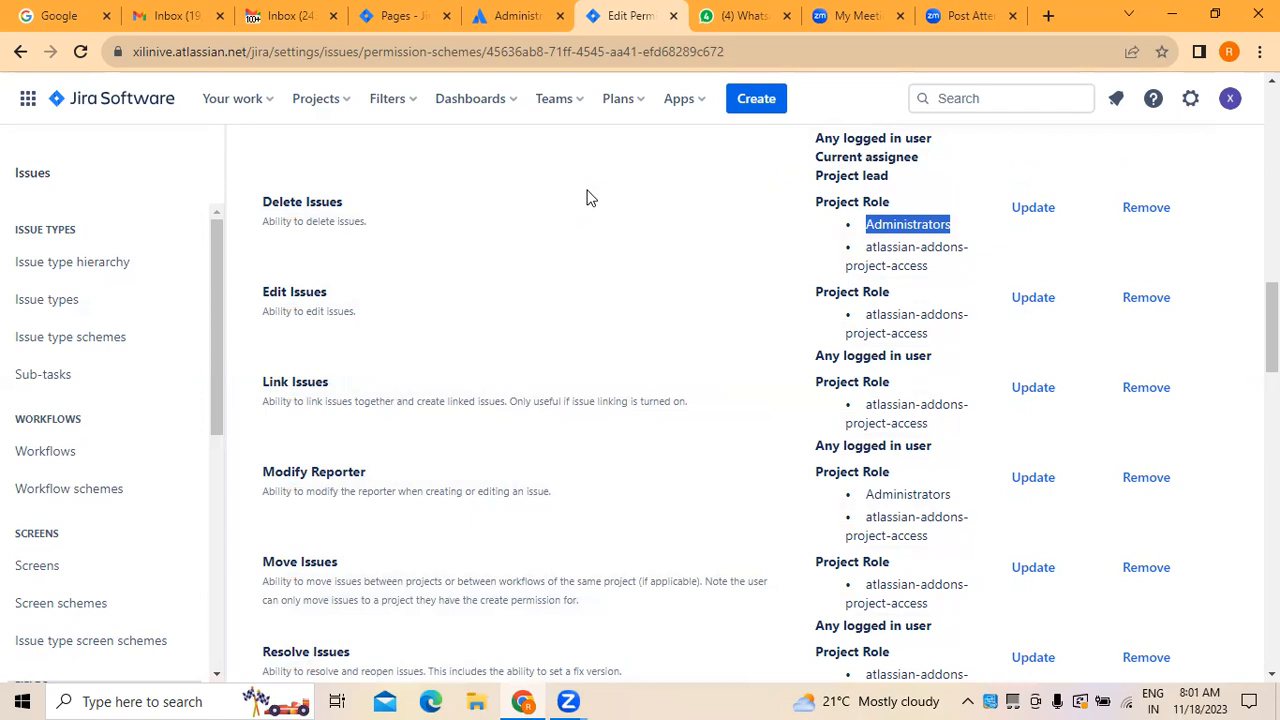
pyautogui.click(85, 275)
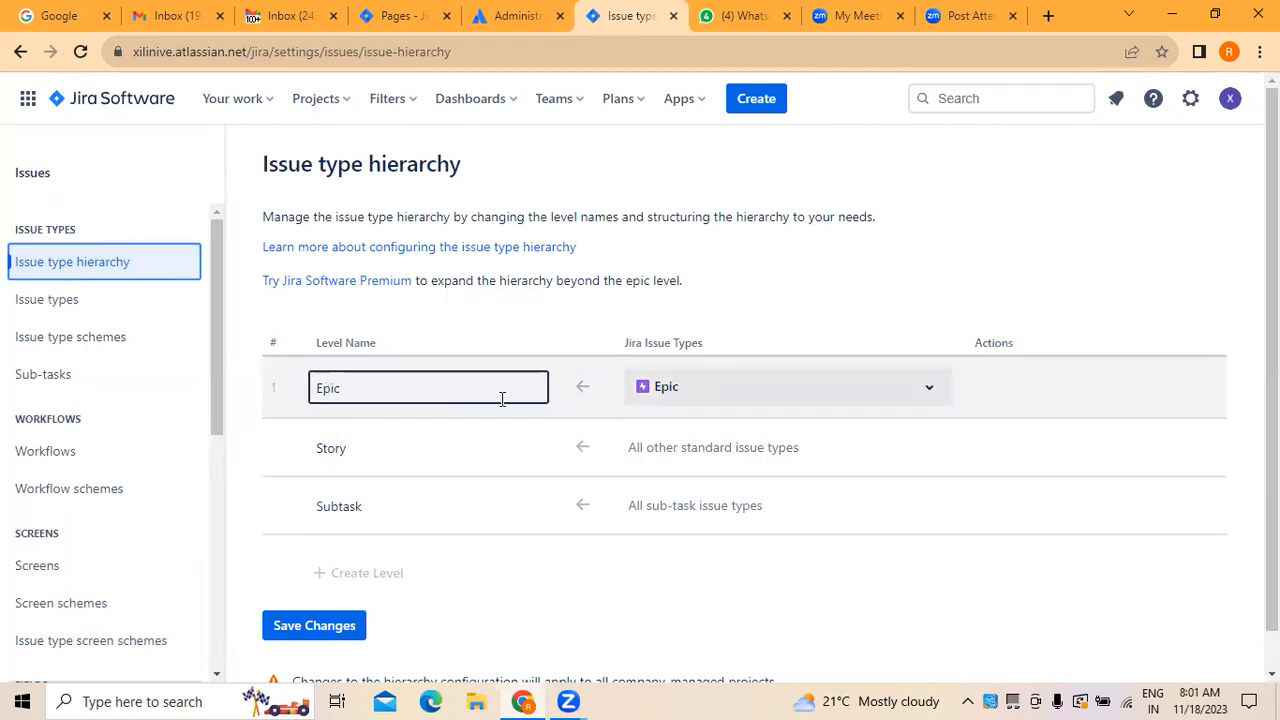
pyautogui.click(932, 392)
pyautogui.click(922, 314)
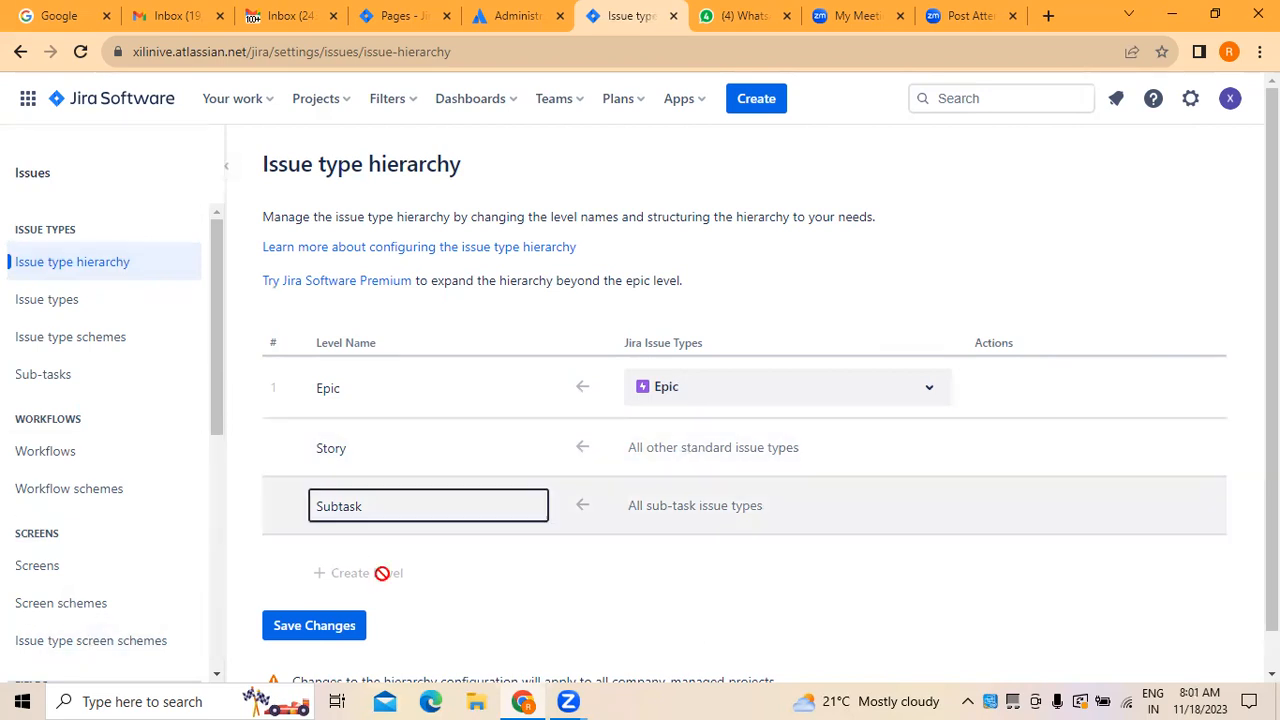
pyautogui.click(328, 630)
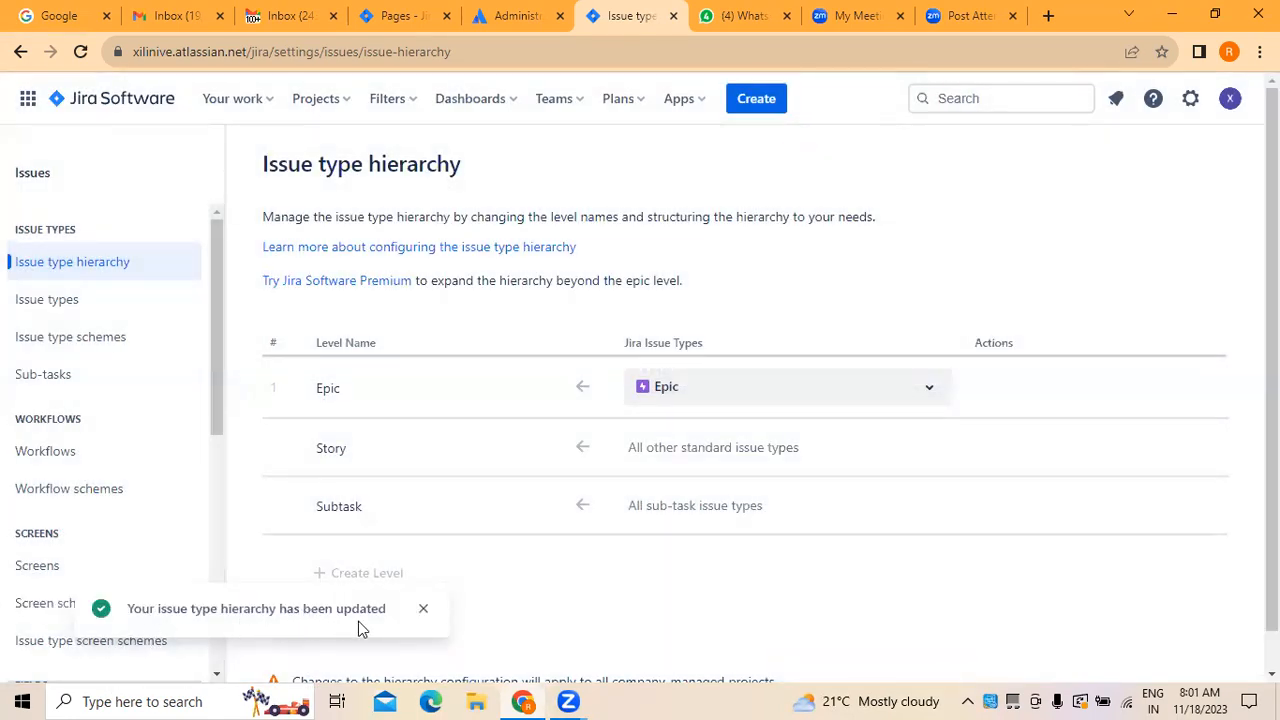
# Step: Open the issue types settings and add a standard issue type named "bugs" without a description
pyautogui.click(421, 610)
pyautogui.click(70, 306)
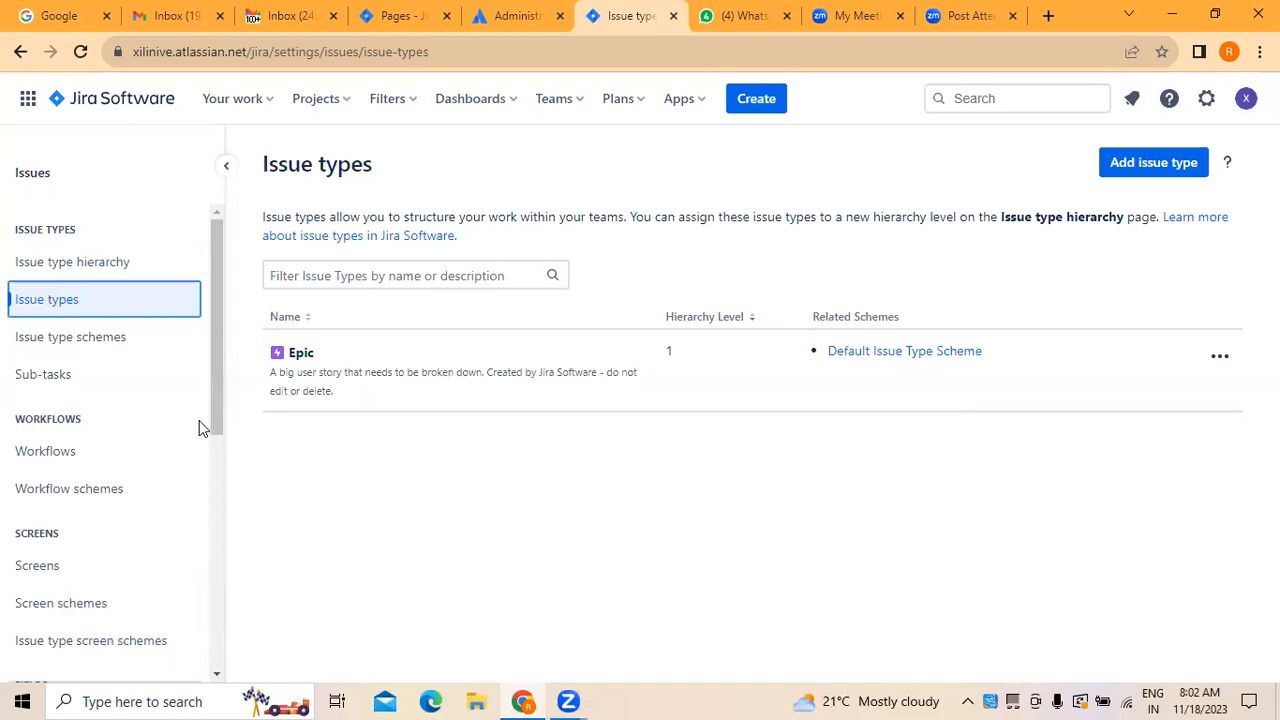
pyautogui.click(1161, 174)
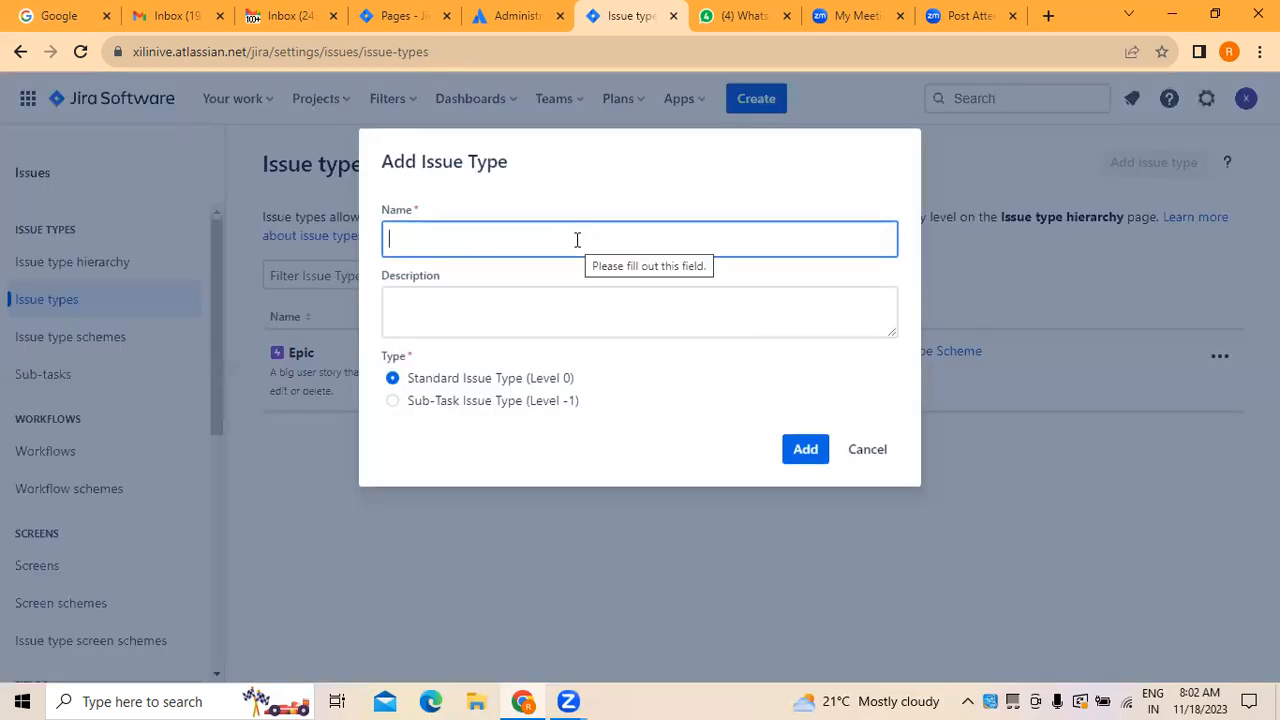
pyautogui.write('bugs')
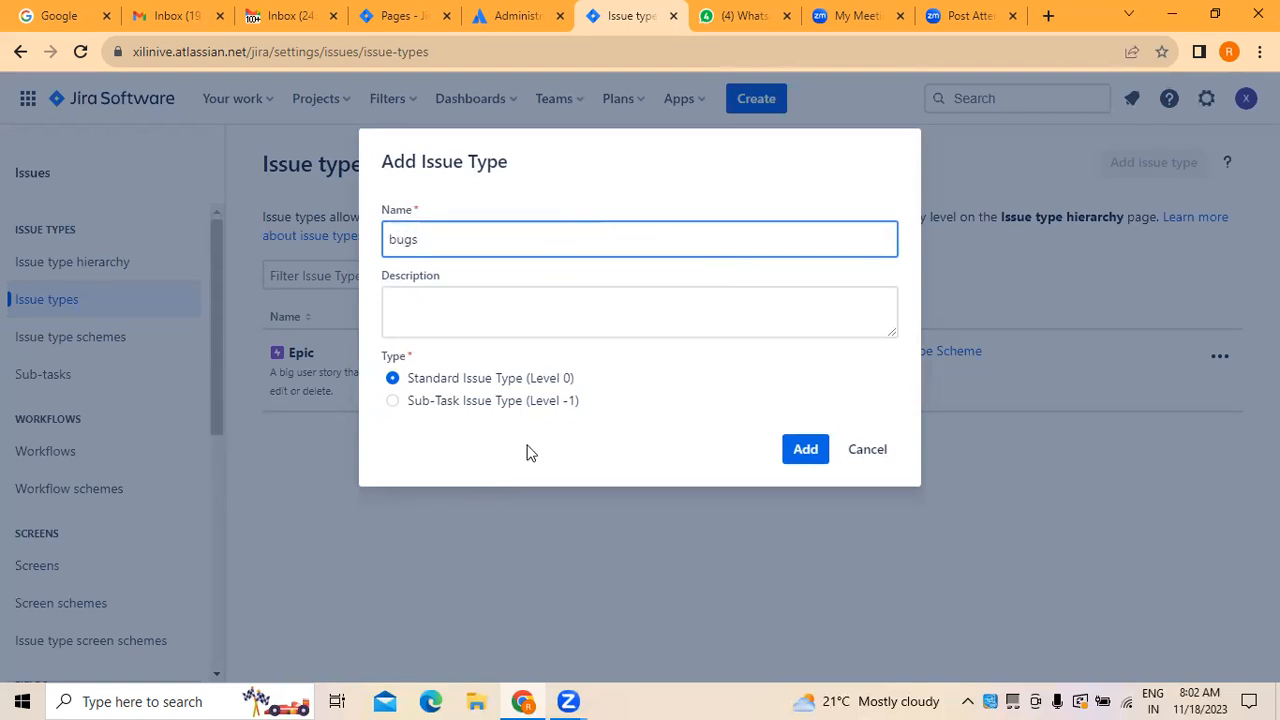
pyautogui.click(807, 451)
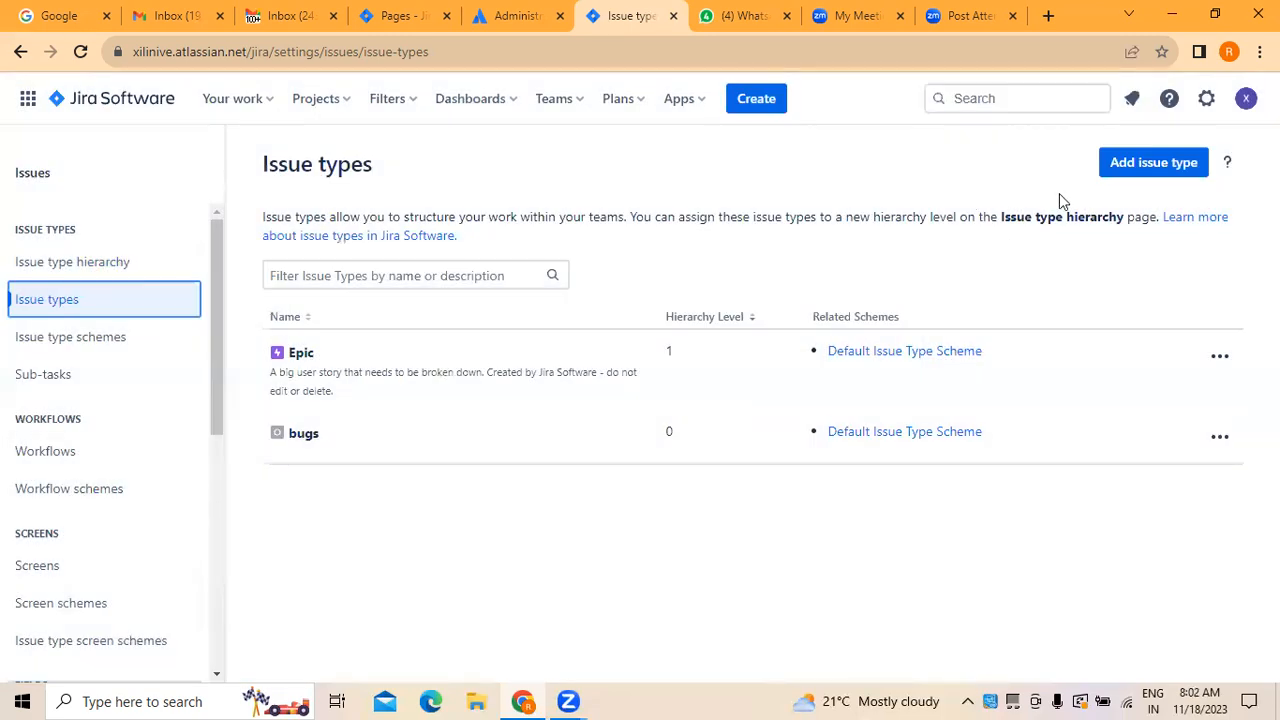
# Step: Add two more standard issue types, named "Task" and "Technical Debt"
pyautogui.click(1140, 167)
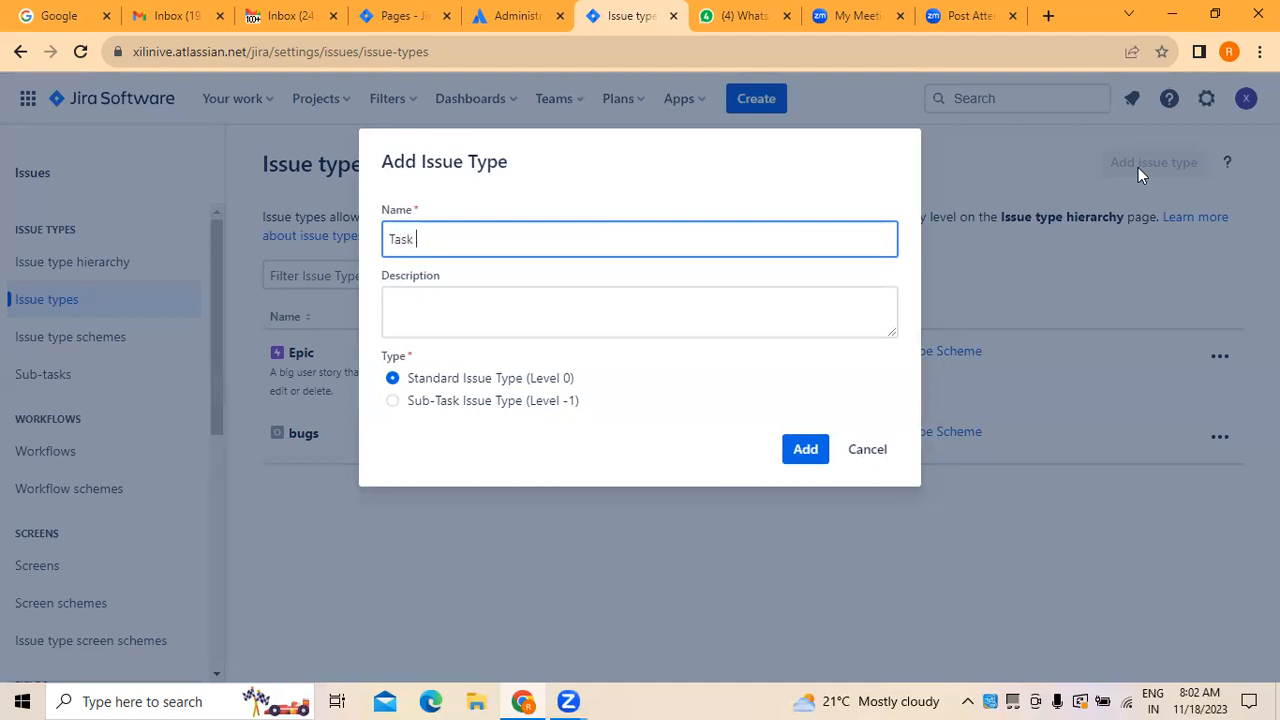
pyautogui.click(808, 451)
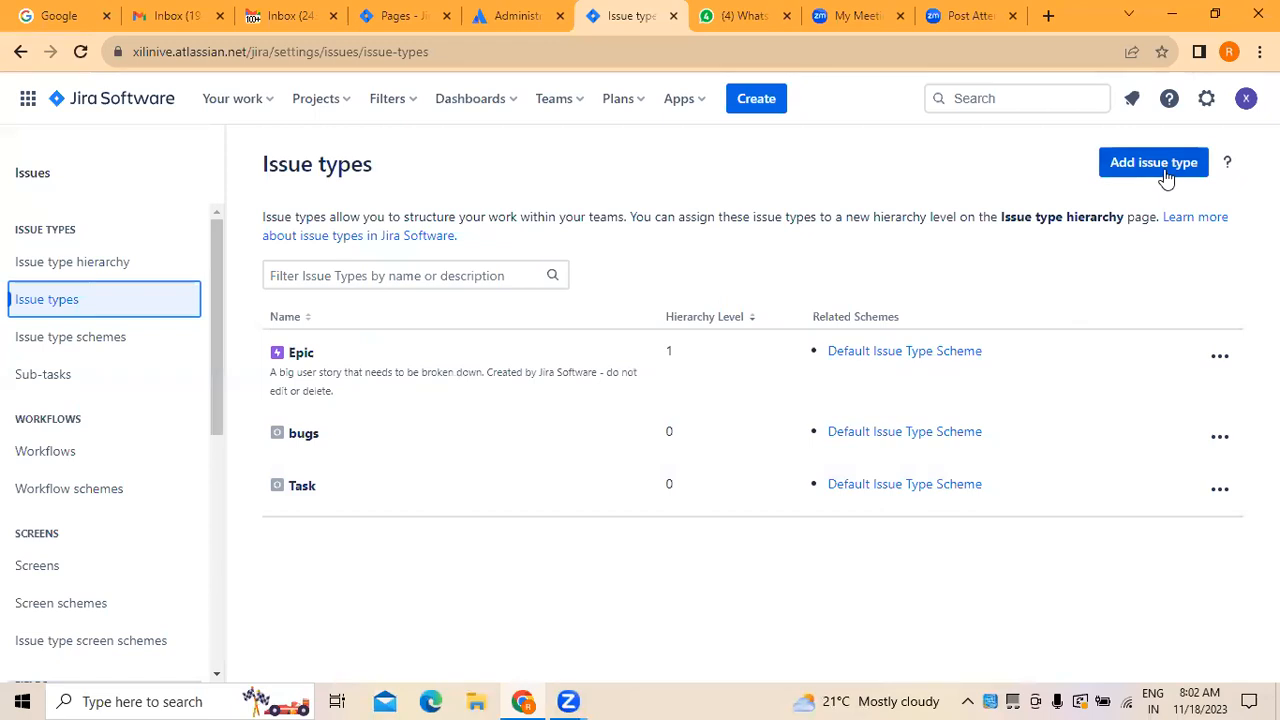
pyautogui.click(1164, 169)
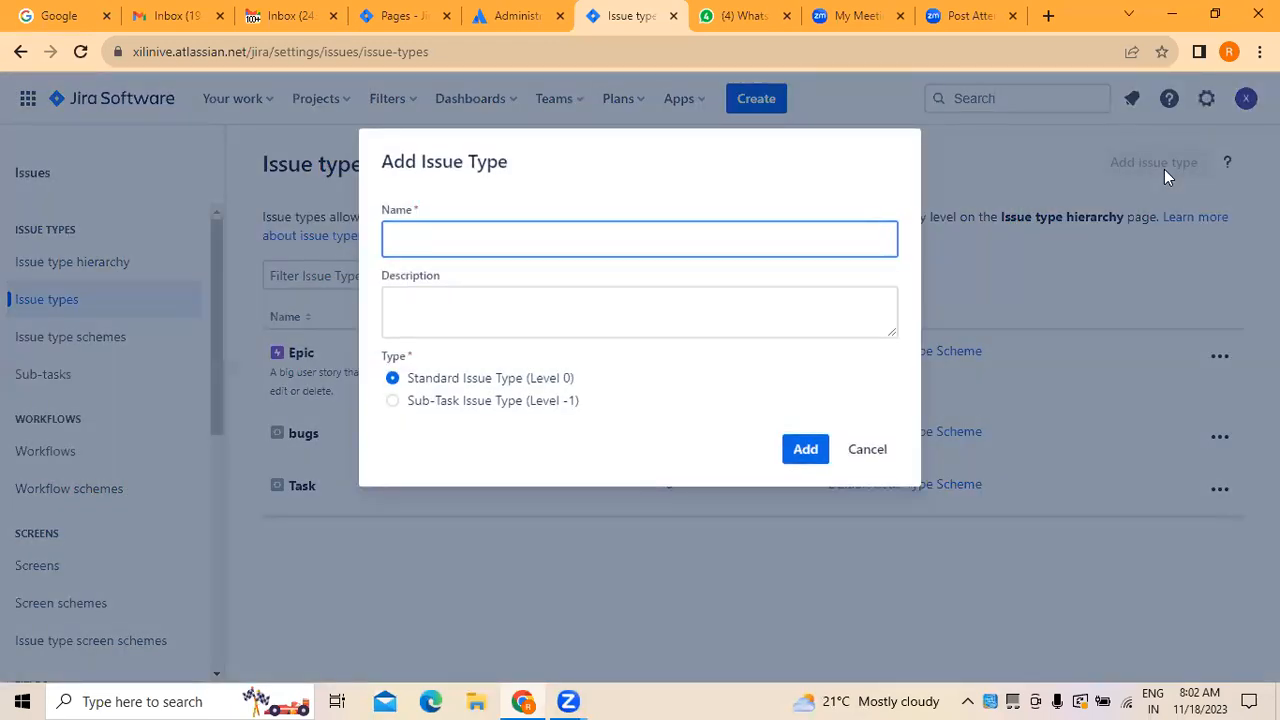
pyautogui.write('Technical')
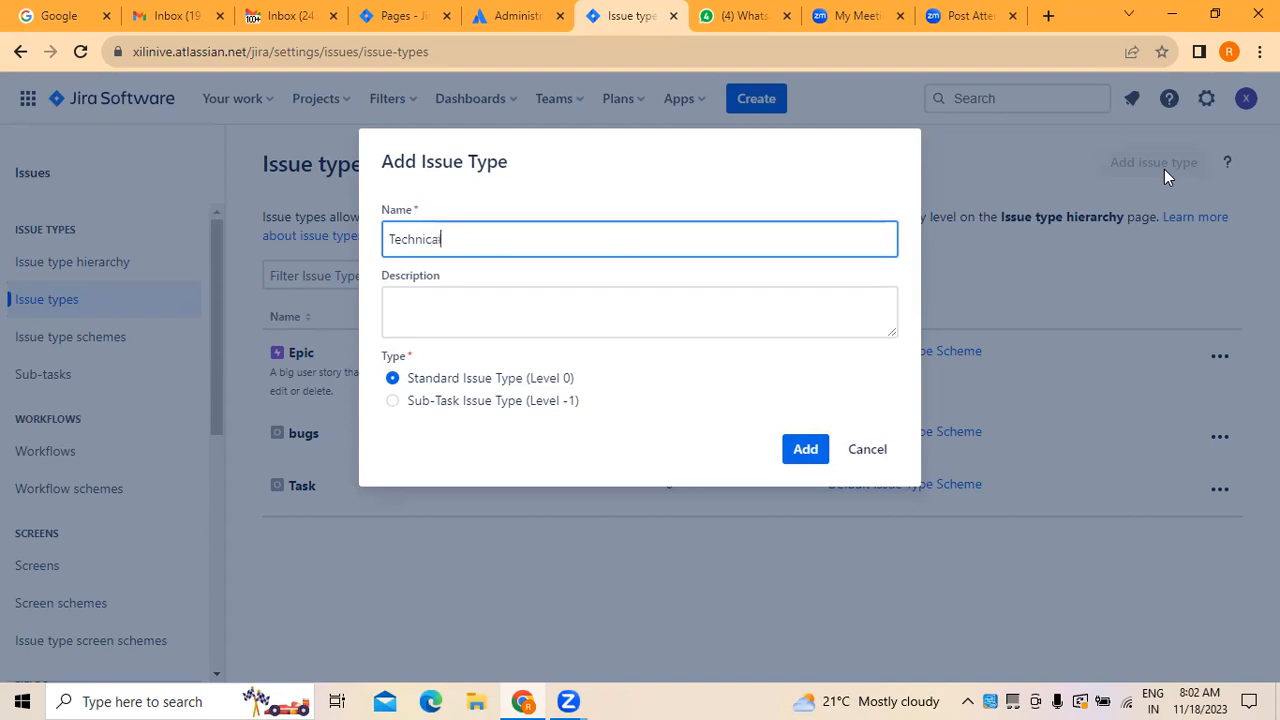
pyautogui.write(' ebt bt')
pyautogui.click(818, 451)
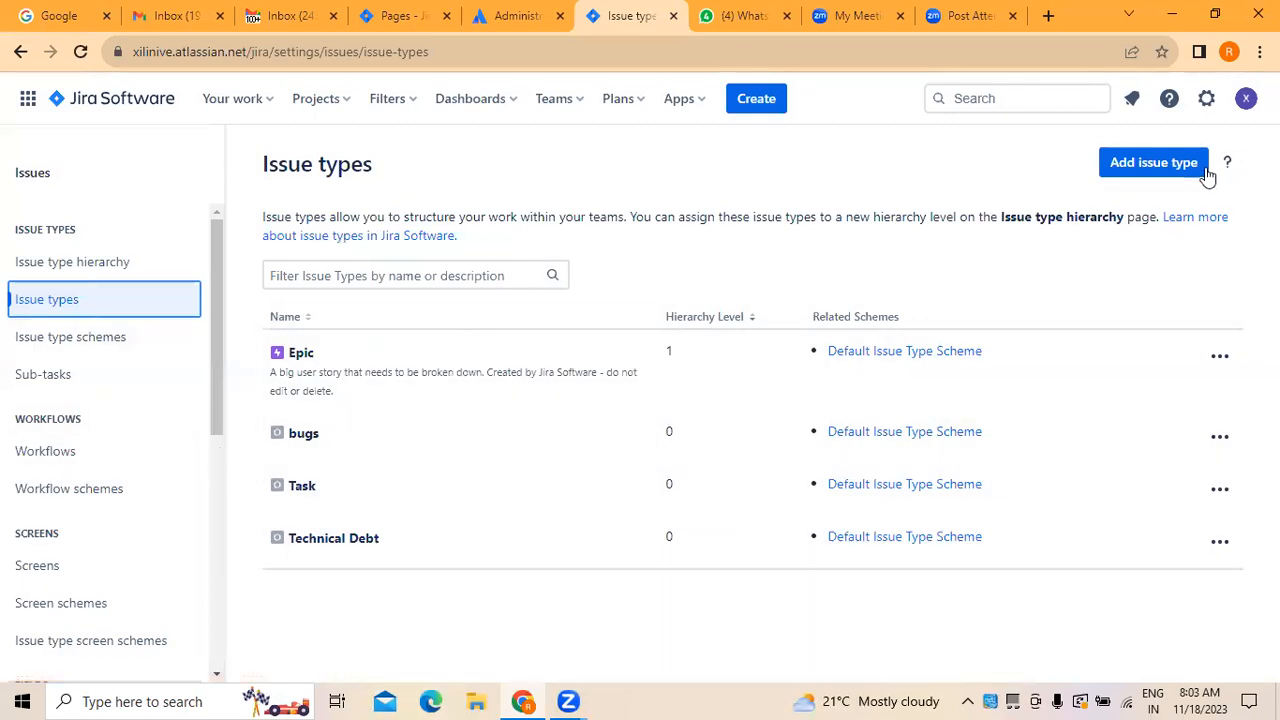
# Step: Create an issue type scheme named "resolved" with None as default issue type, and try to save it without assigning any issue types
pyautogui.click(85, 343)
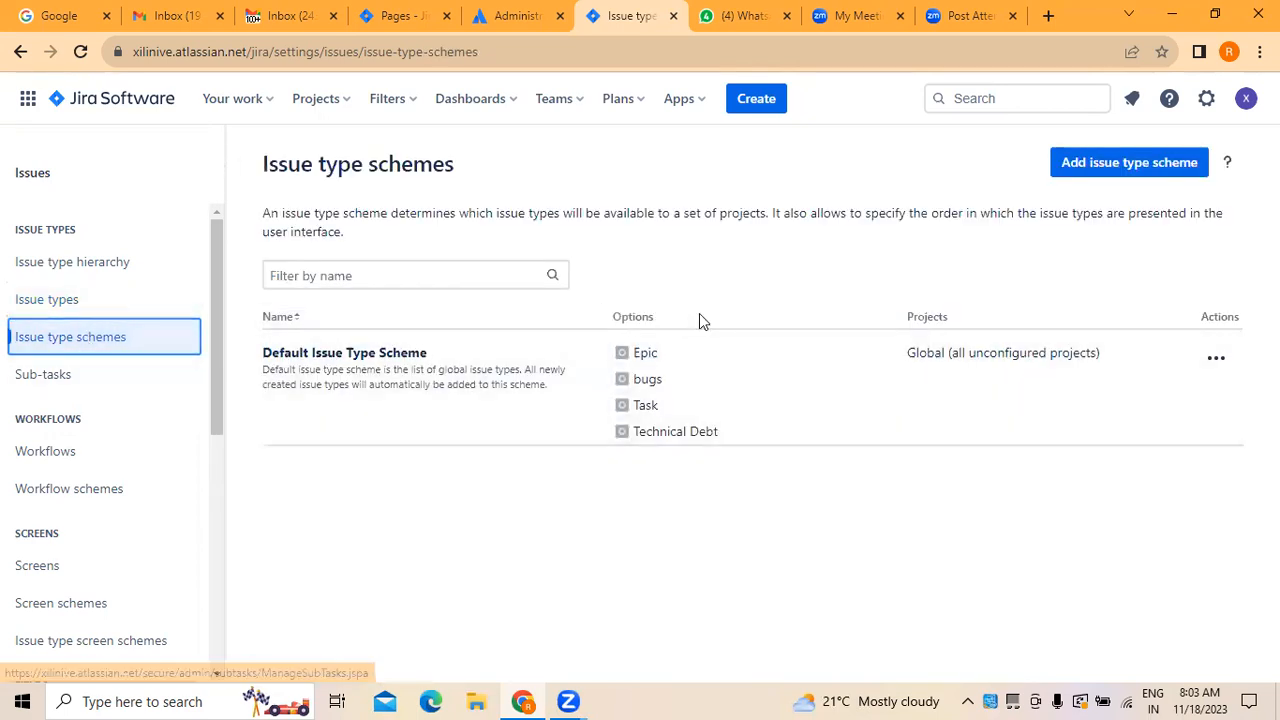
pyautogui.click(1143, 166)
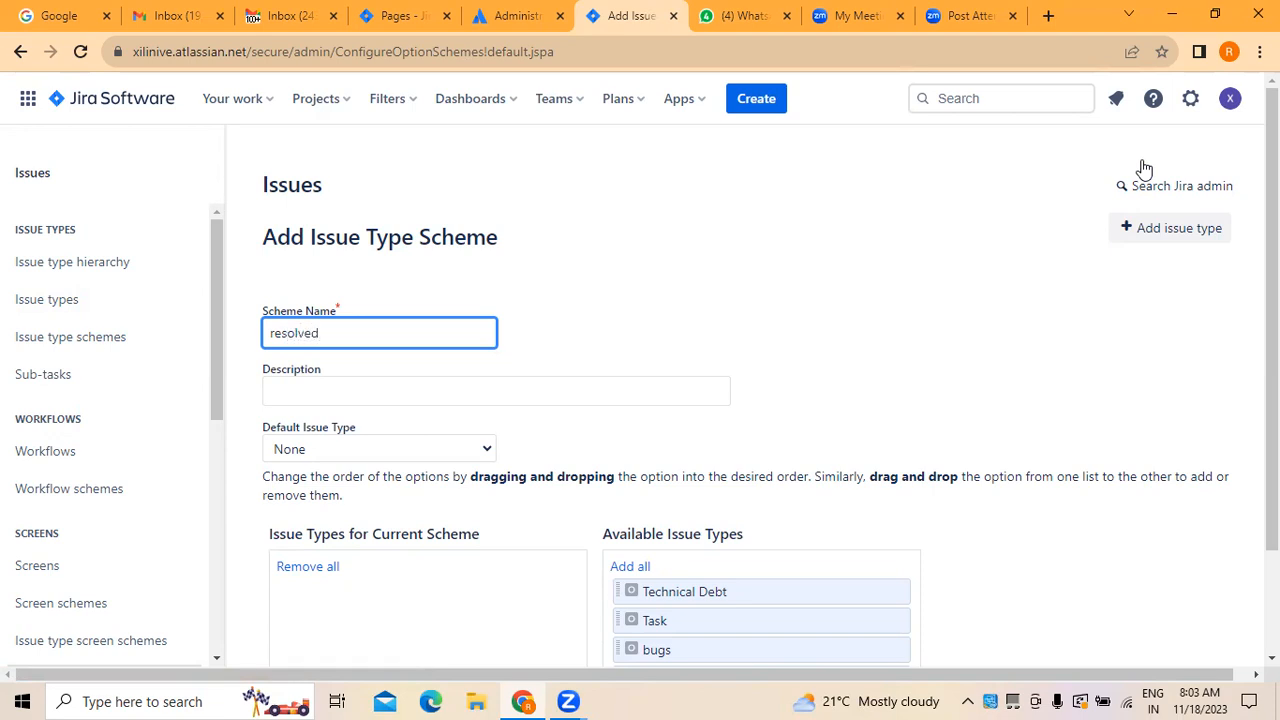
pyautogui.click(646, 393)
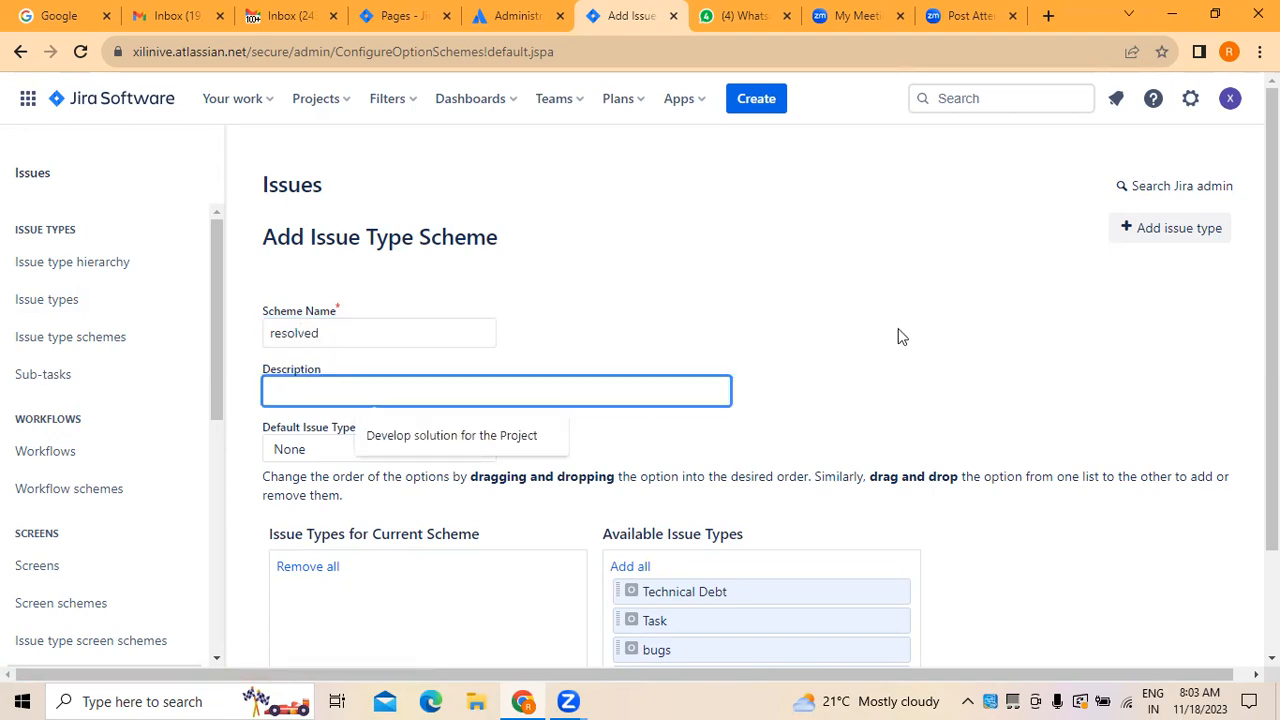
pyautogui.click(929, 354)
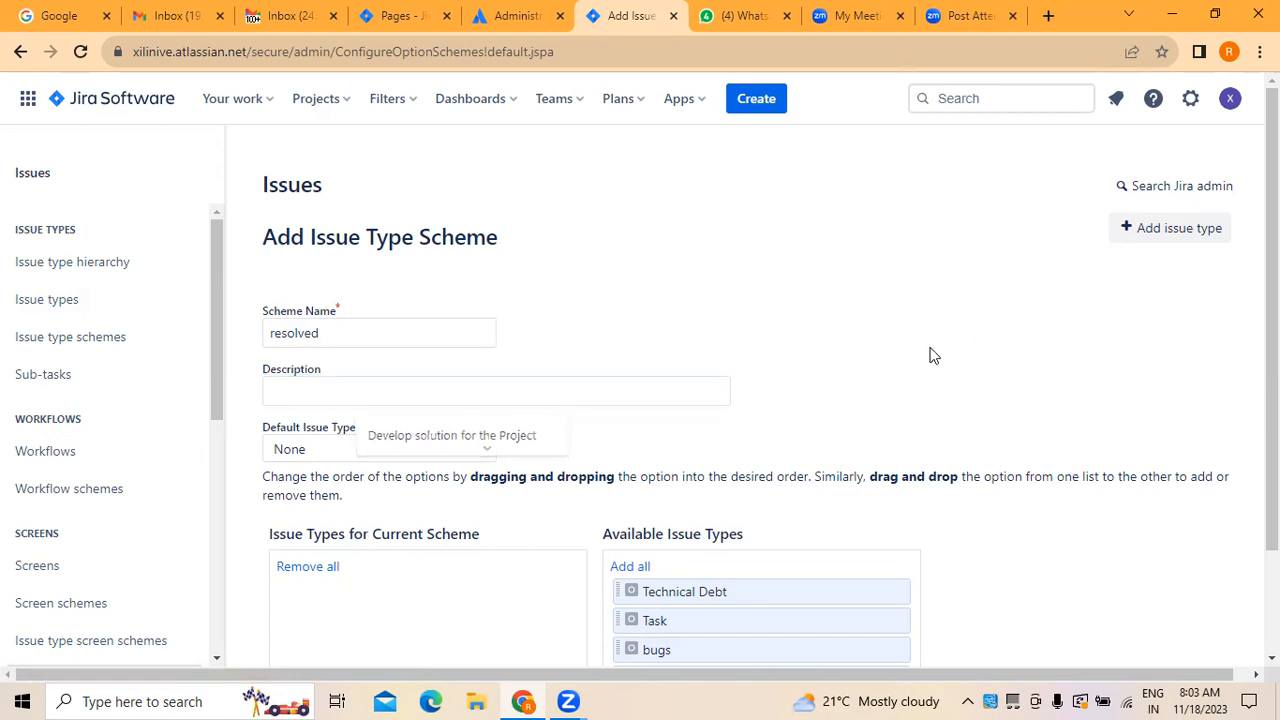
pyautogui.scroll(-1, 700, 400)
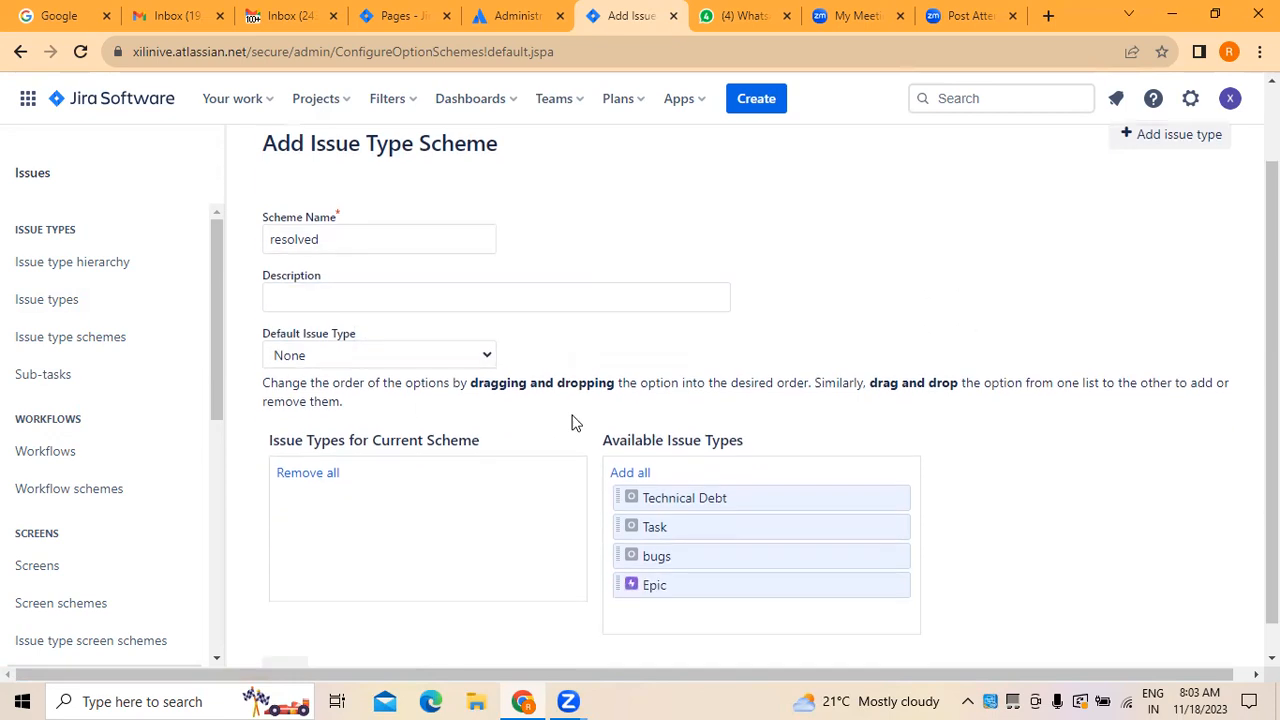
pyautogui.click(487, 357)
pyautogui.click(307, 378)
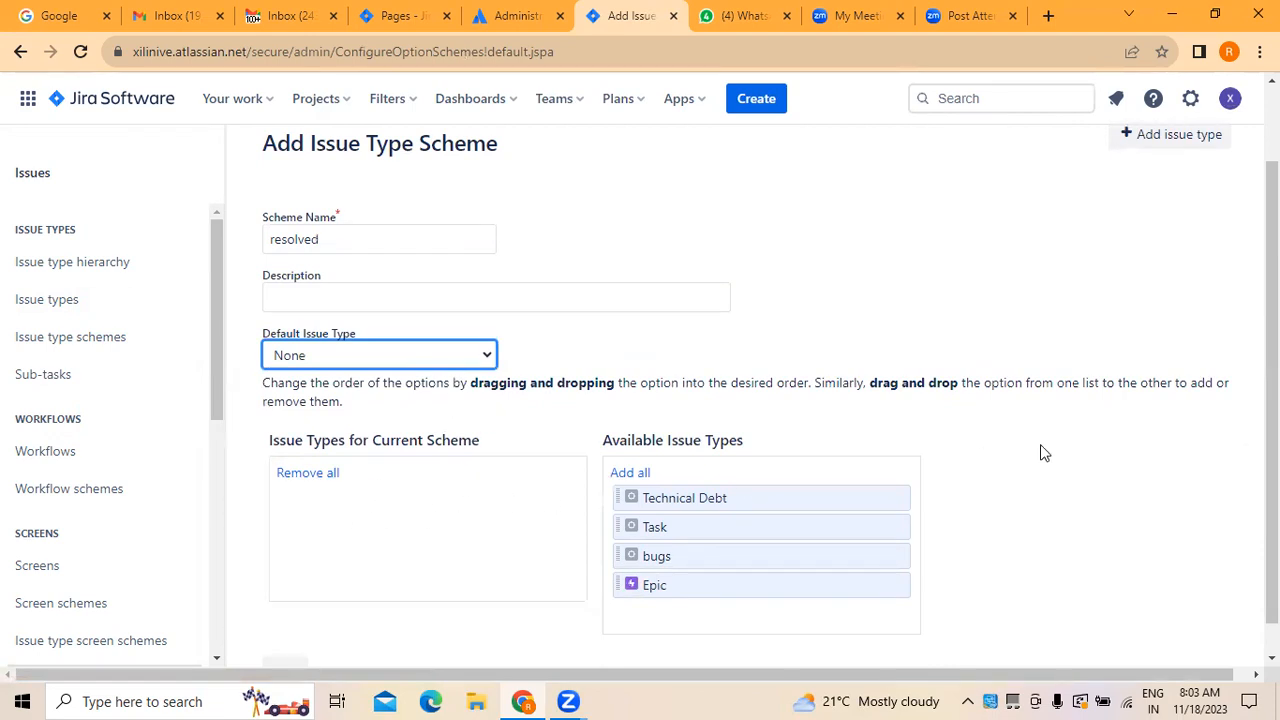
pyautogui.scroll(-1, 1043, 449)
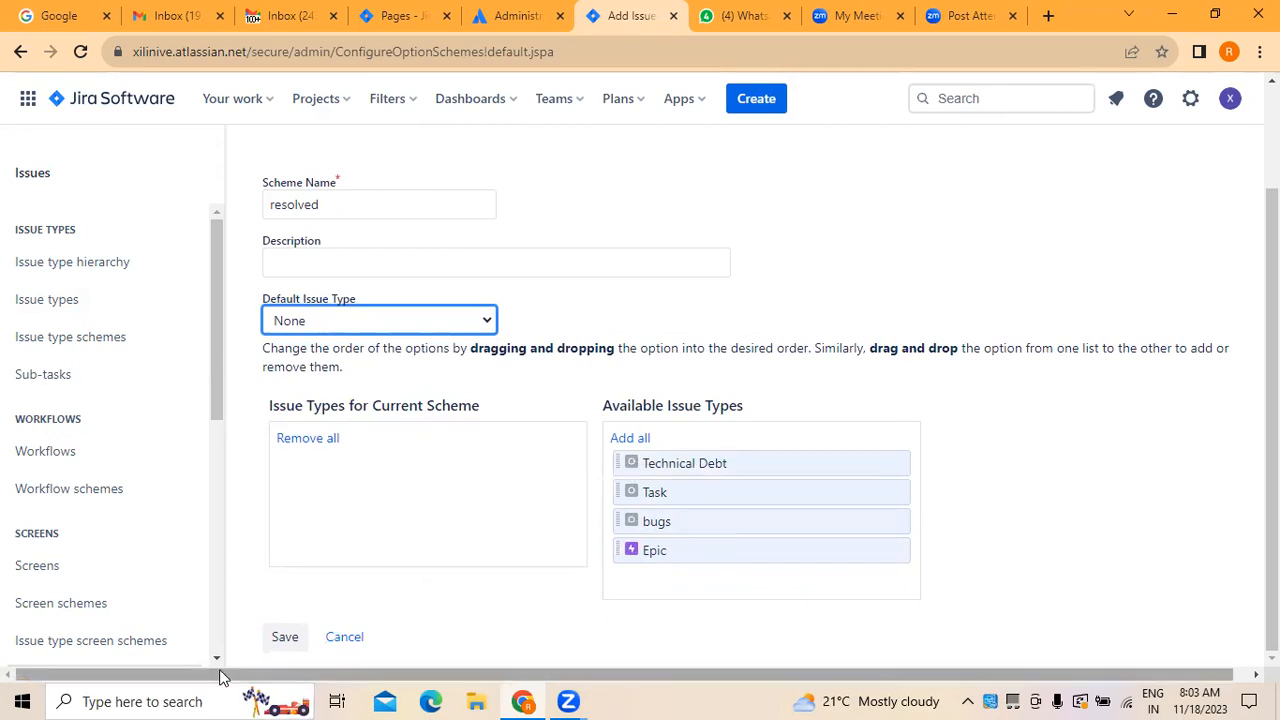
pyautogui.click(282, 644)
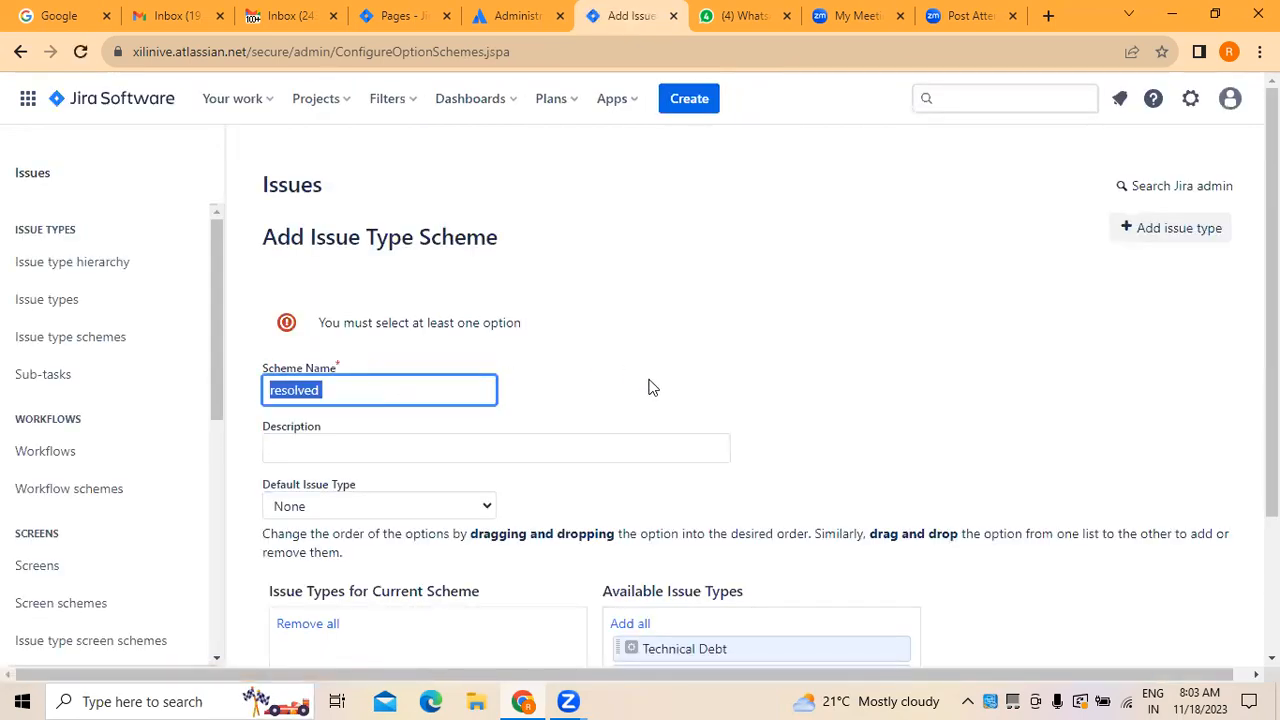
# Step: Move Technical Debt into the issue types of the "resolved" scheme and save the scheme
pyautogui.scroll(-2, 648, 387)
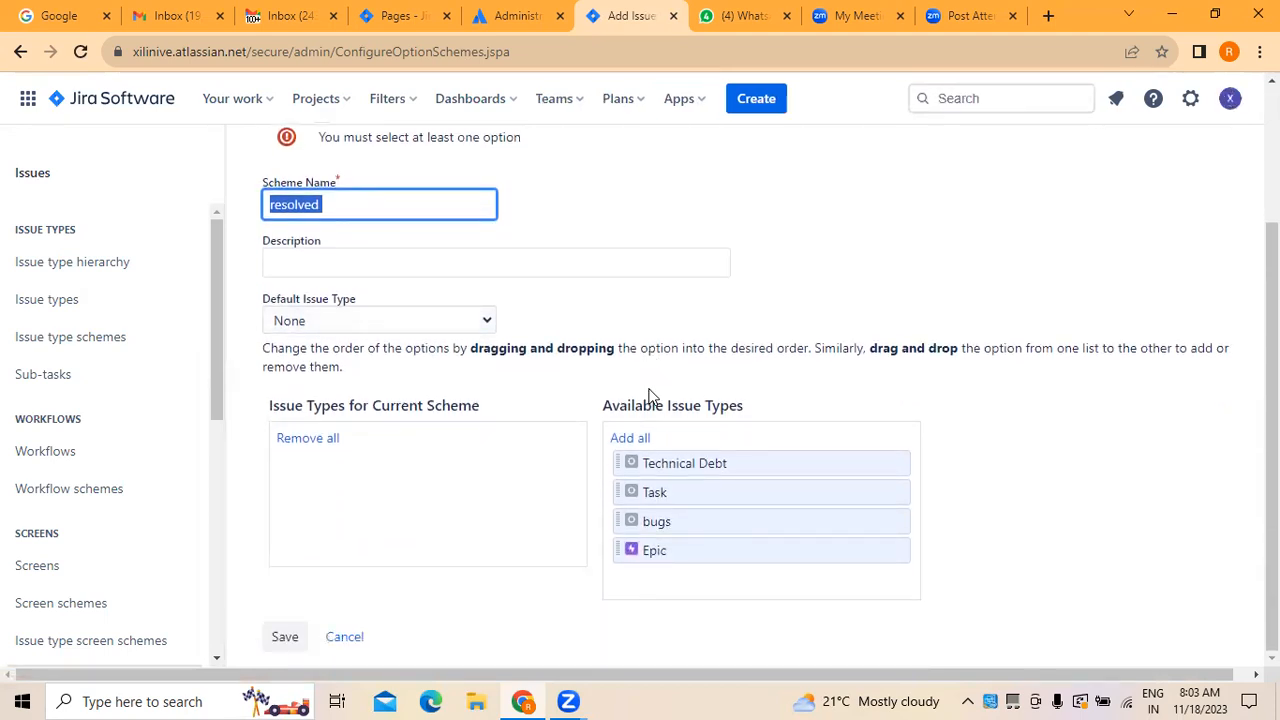
pyautogui.click(363, 204)
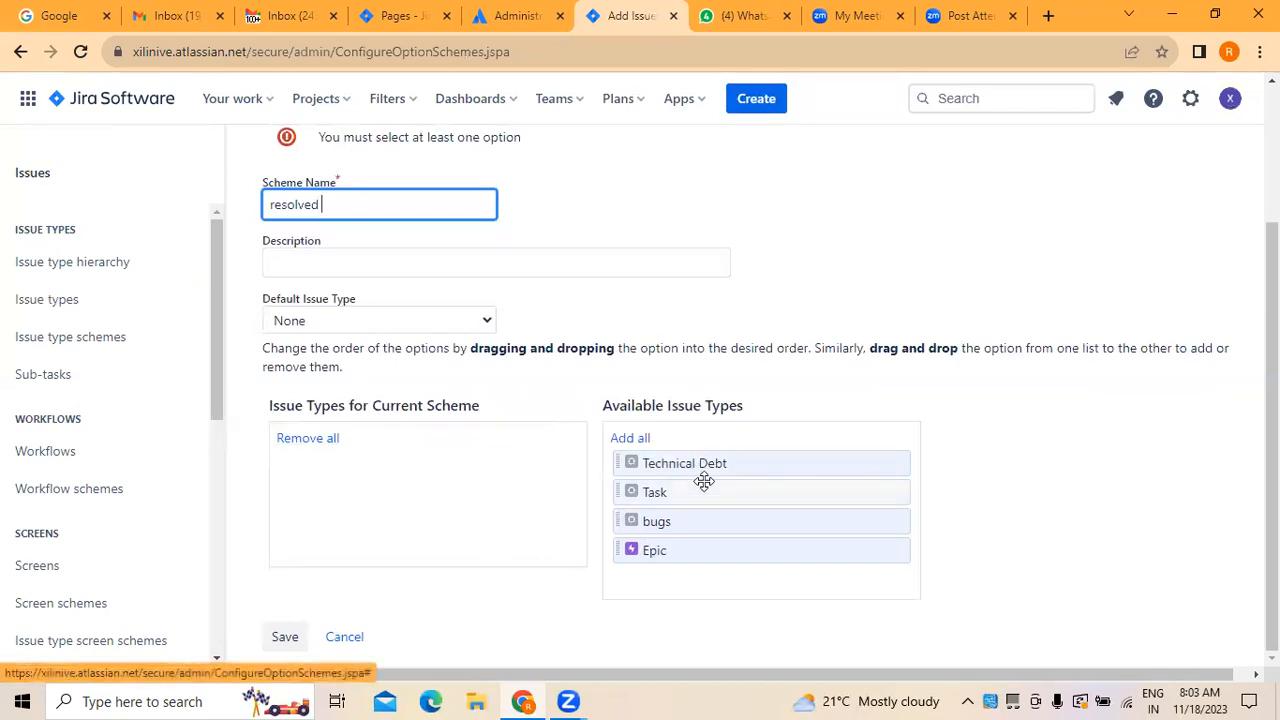
pyautogui.moveTo(662, 470); pyautogui.dragTo(364, 502)
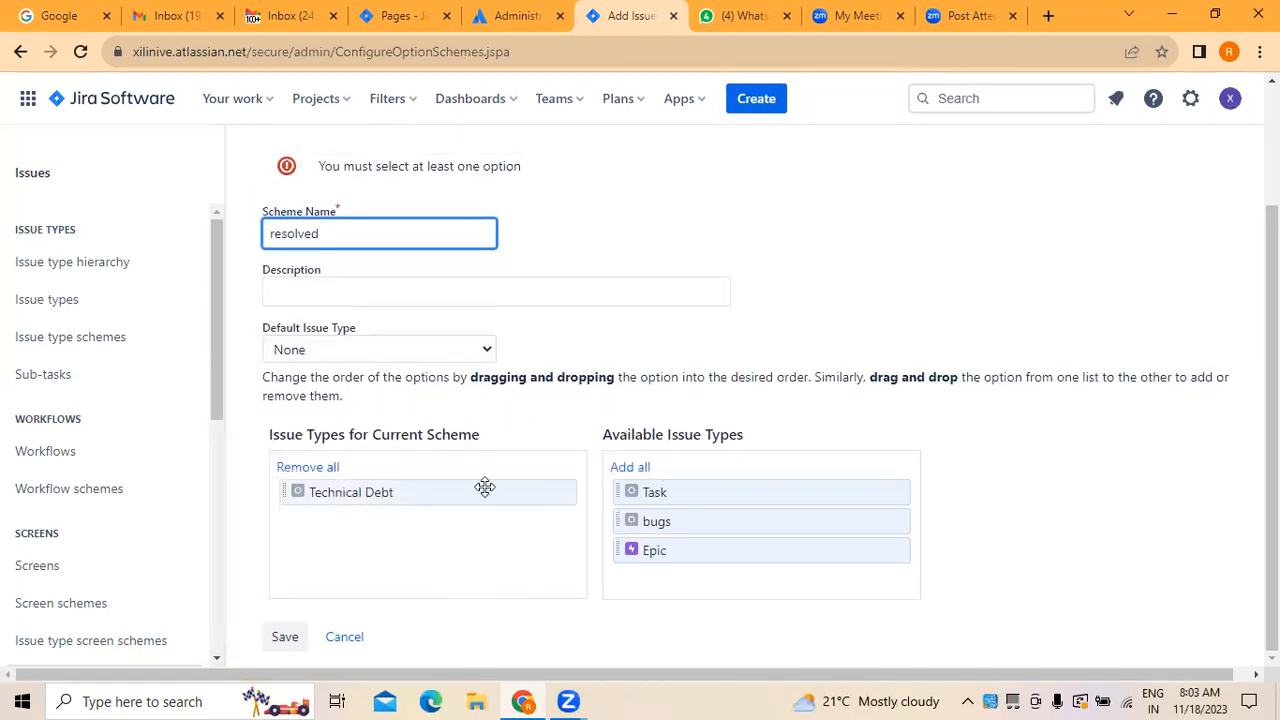
pyautogui.click(285, 642)
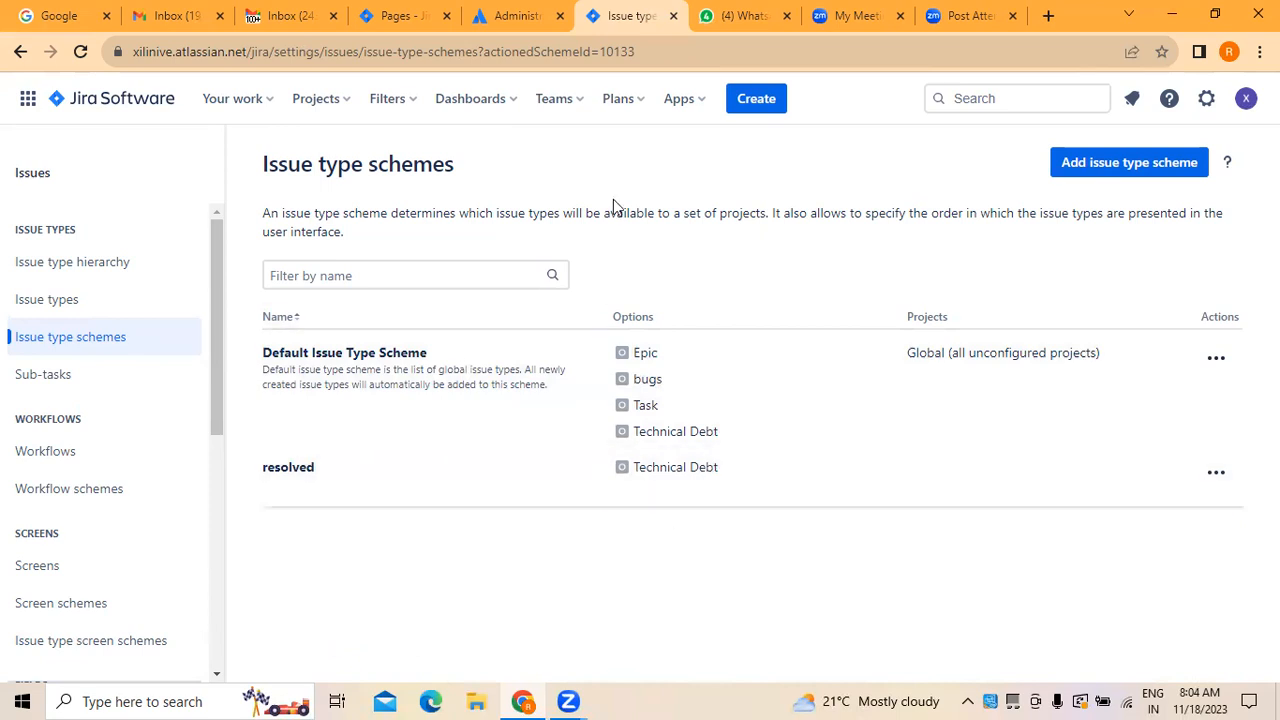
# Step: Add another issue type scheme named "Hold" that contains the bugs issue type, and save it
pyautogui.click(1109, 162)
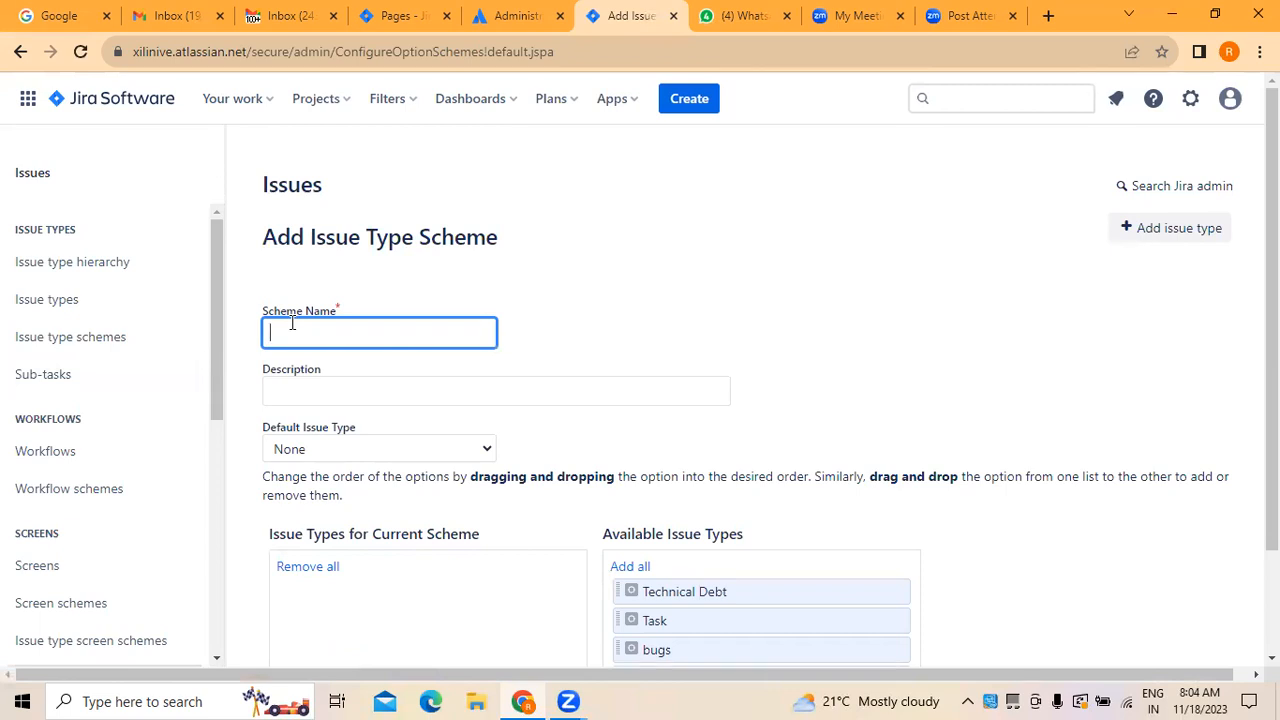
pyautogui.write('Holo')
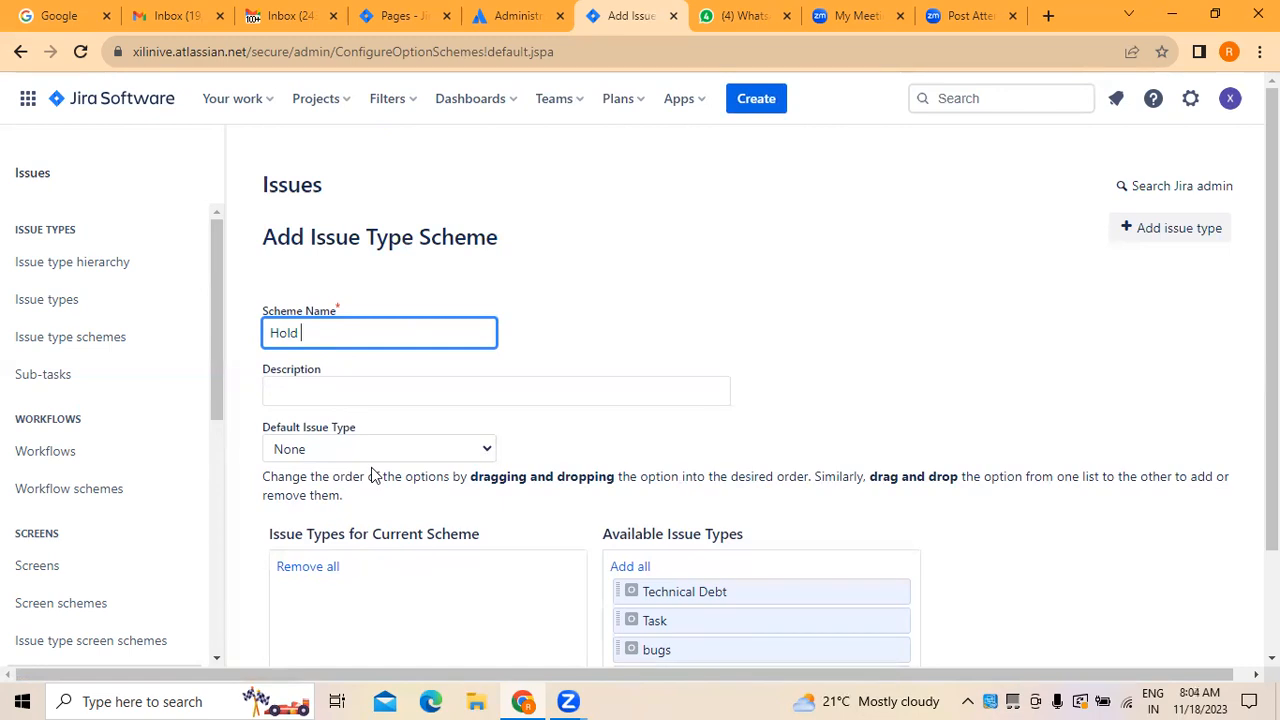
pyautogui.scroll(-1, 1000, 465)
pyautogui.scroll(-1, 1004, 467)
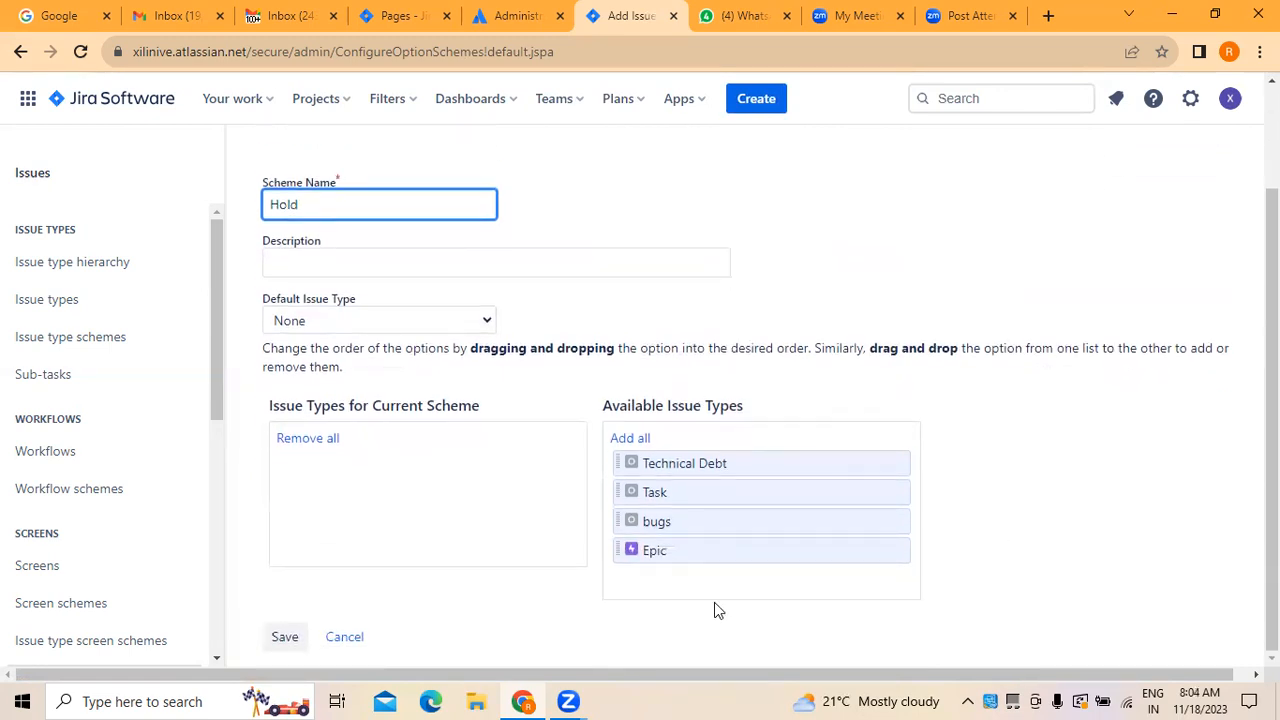
pyautogui.moveTo(680, 526); pyautogui.dragTo(337, 476)
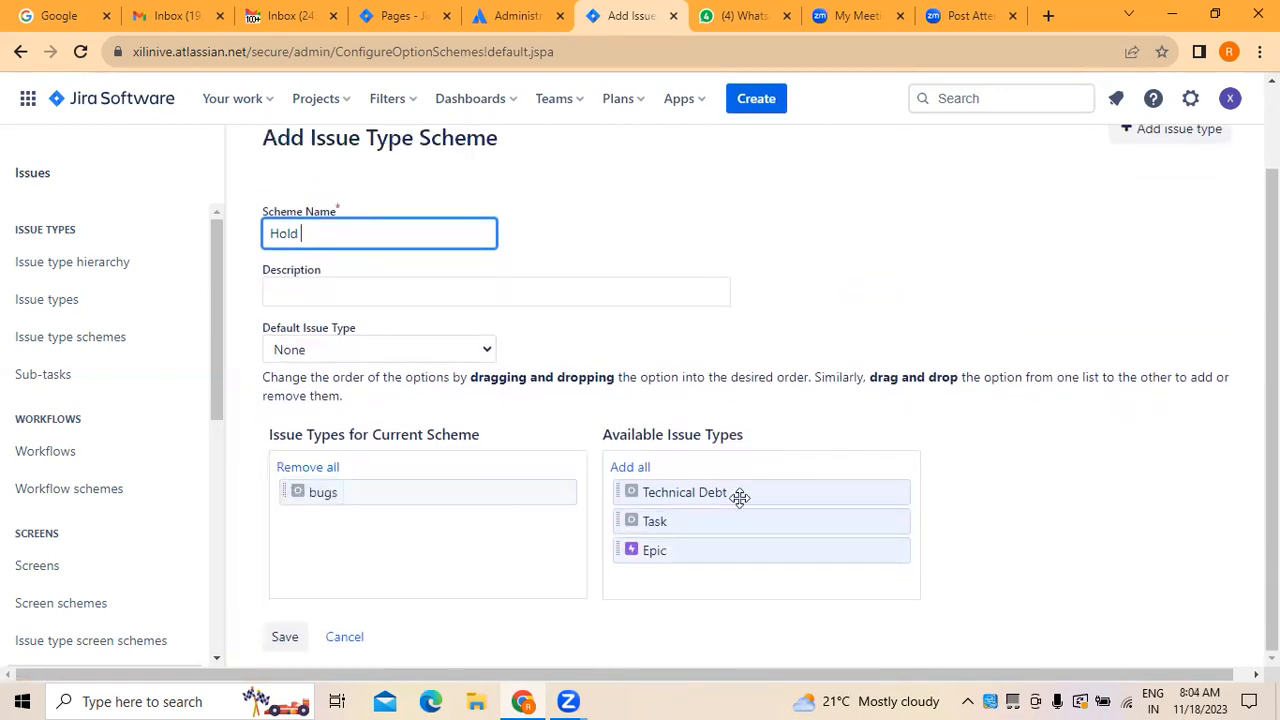
pyautogui.click(284, 636)
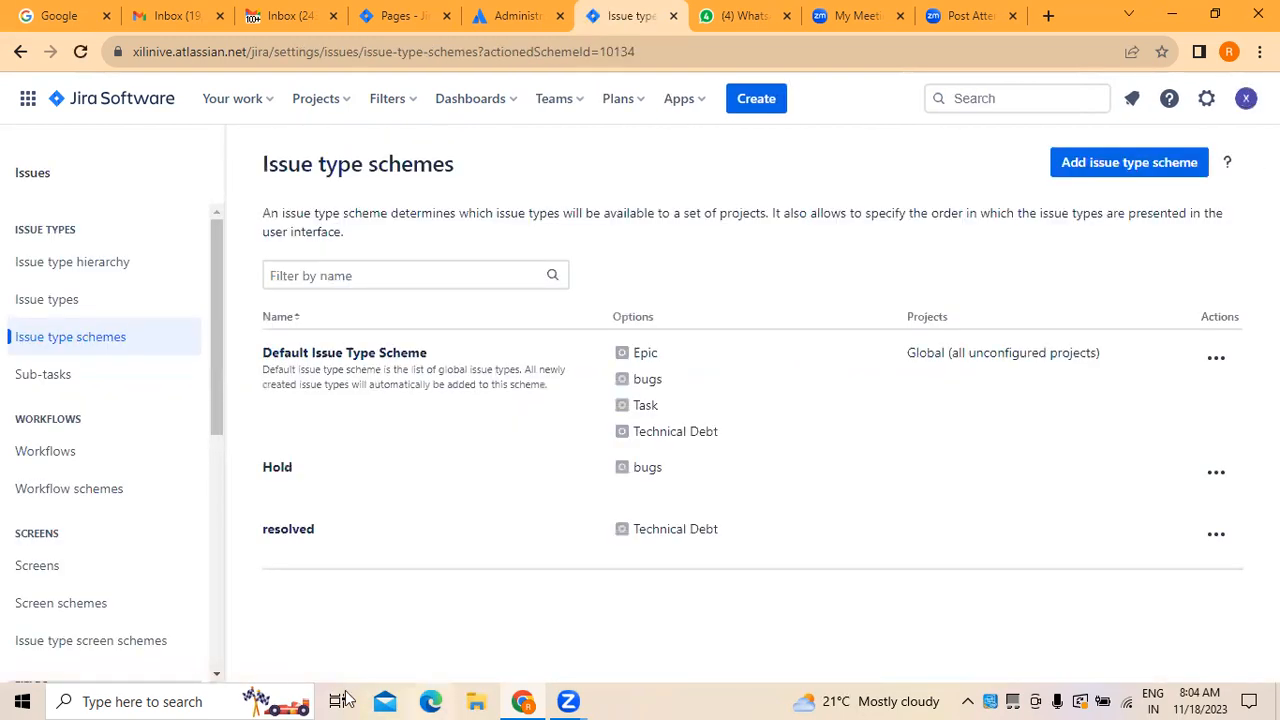
# Step: Open the project association page of the Hold scheme, and return to the issue type hierarchy settings
pyautogui.click(1226, 478)
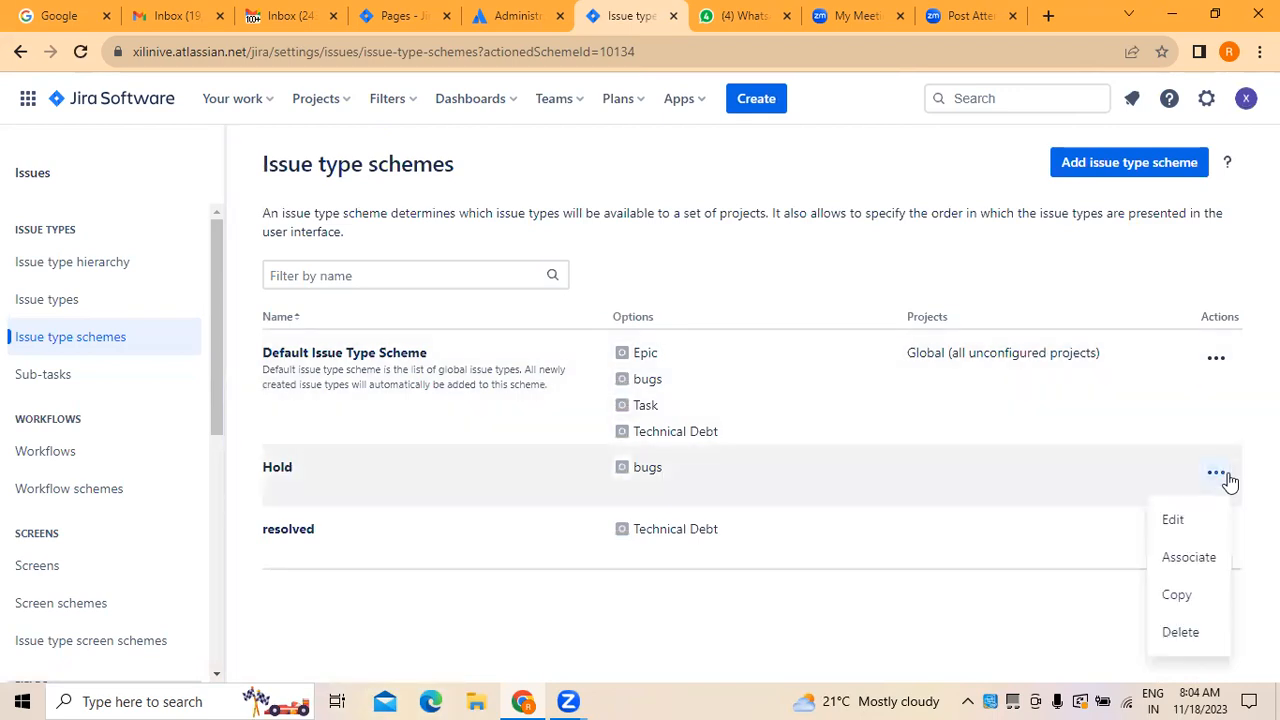
pyautogui.click(1192, 566)
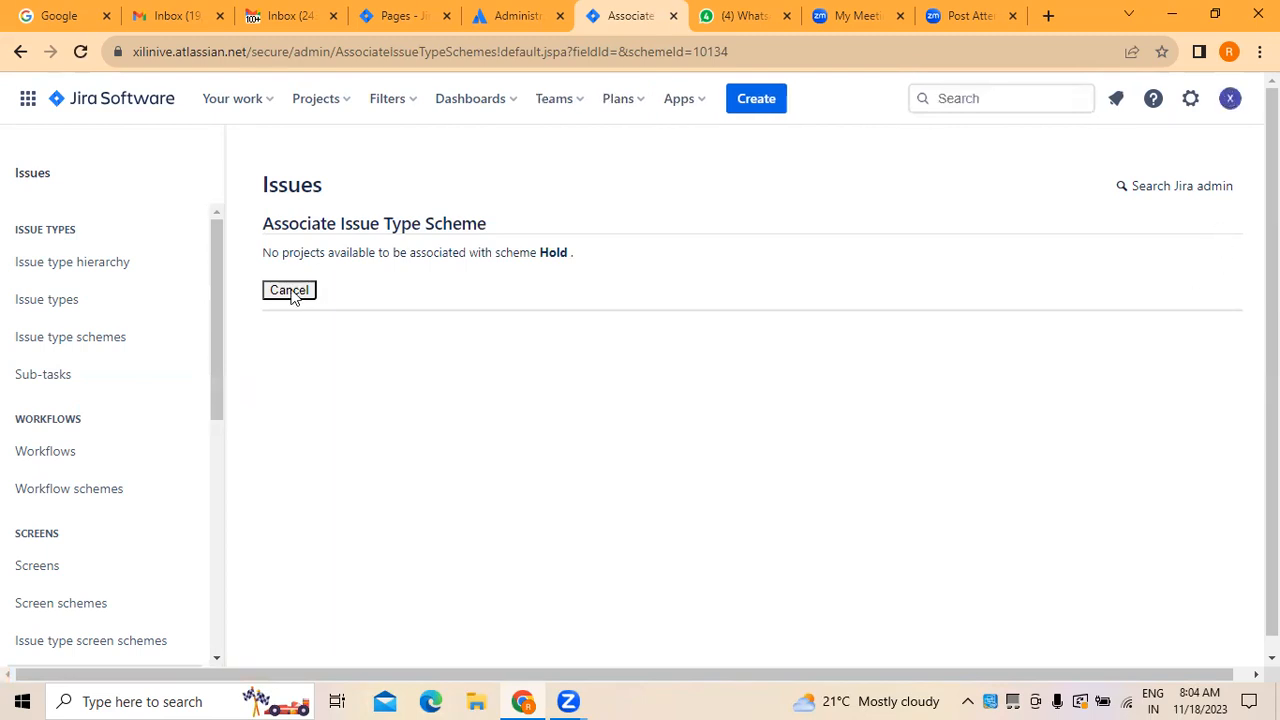
pyautogui.click(55, 279)
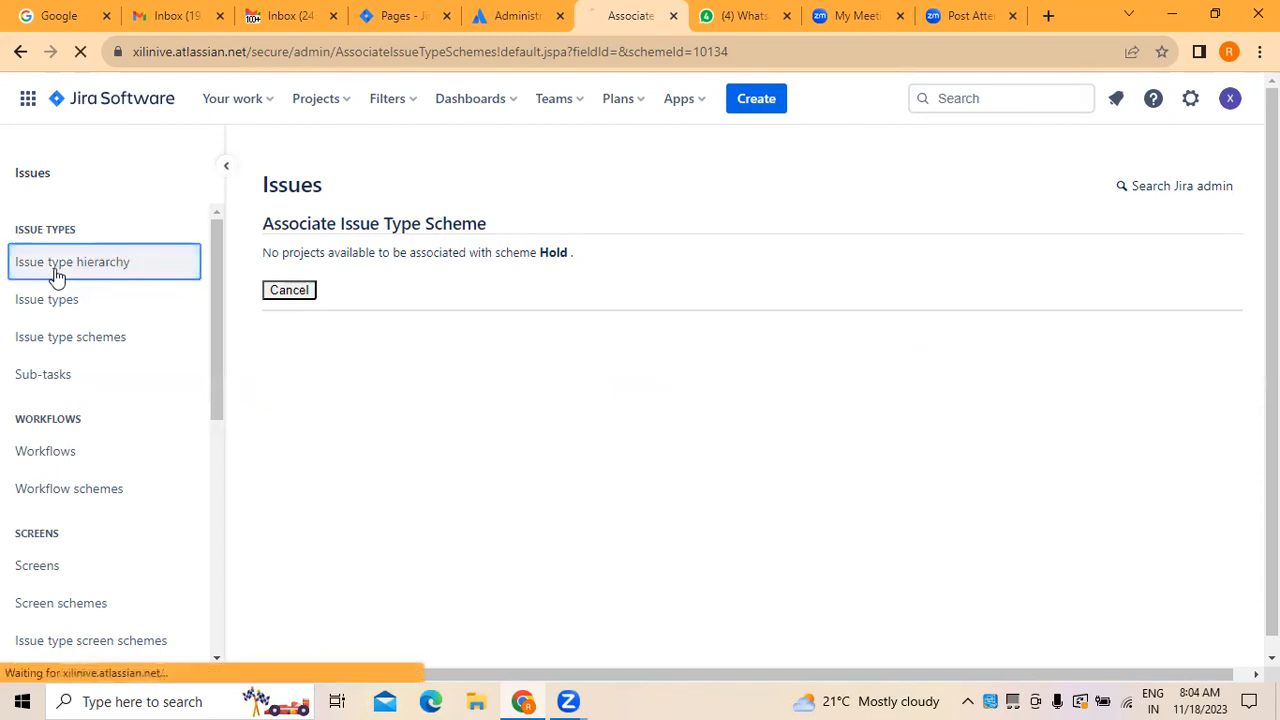